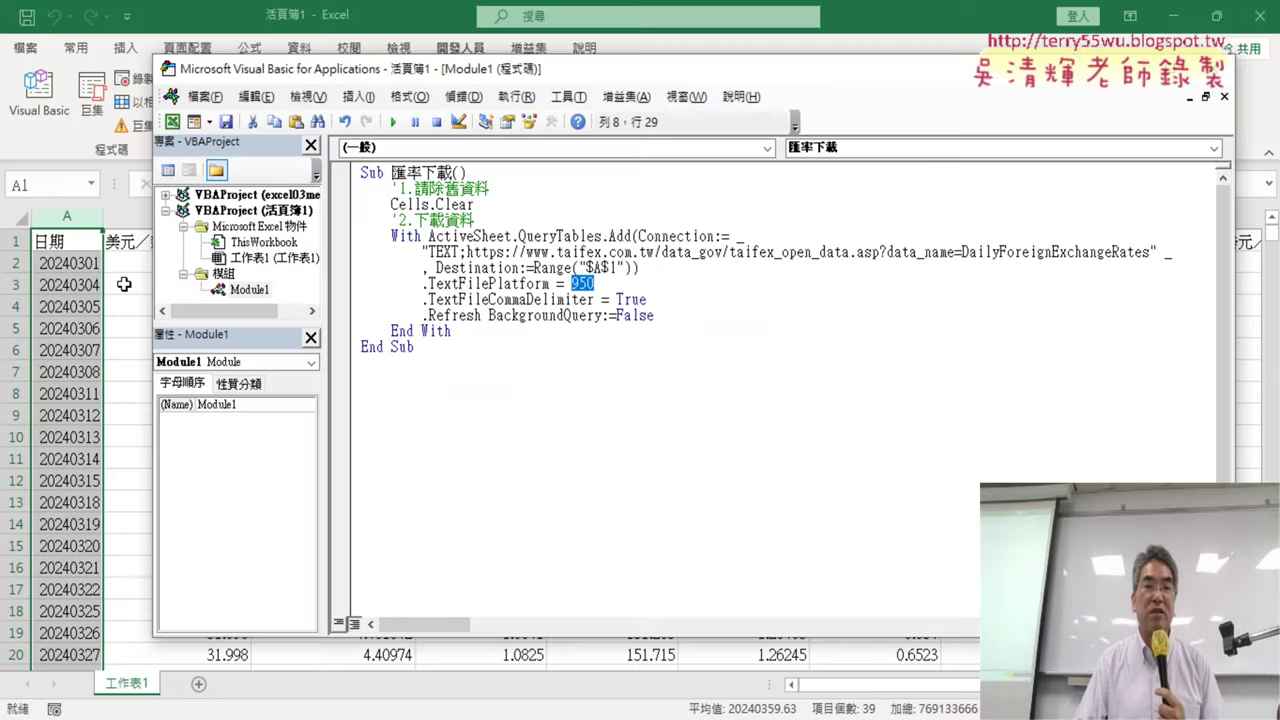
# - Return from the VBA editor to the workbook and select the 日期 date column A
pyautogui.click(124, 284)
pyautogui.click(76, 222)
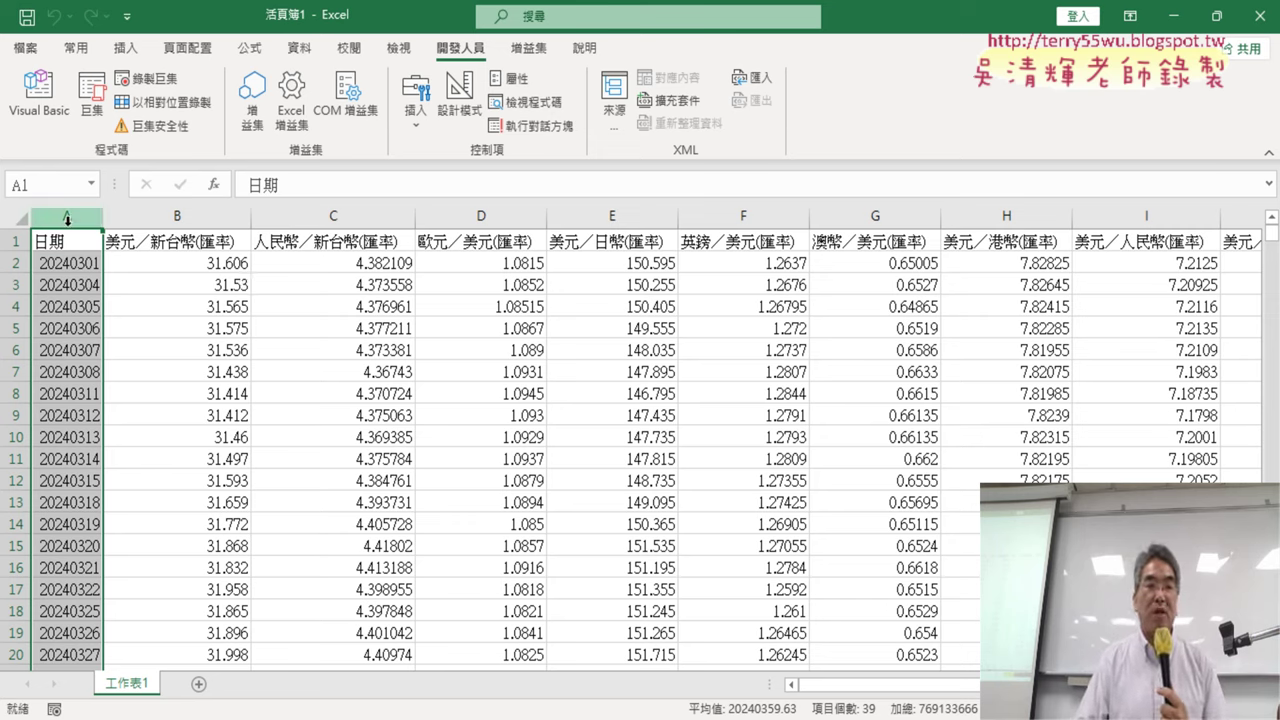
# - Insert an empty column B between the 日期 dates and 美元／新台幣(匯率)
pyautogui.click(64, 265)
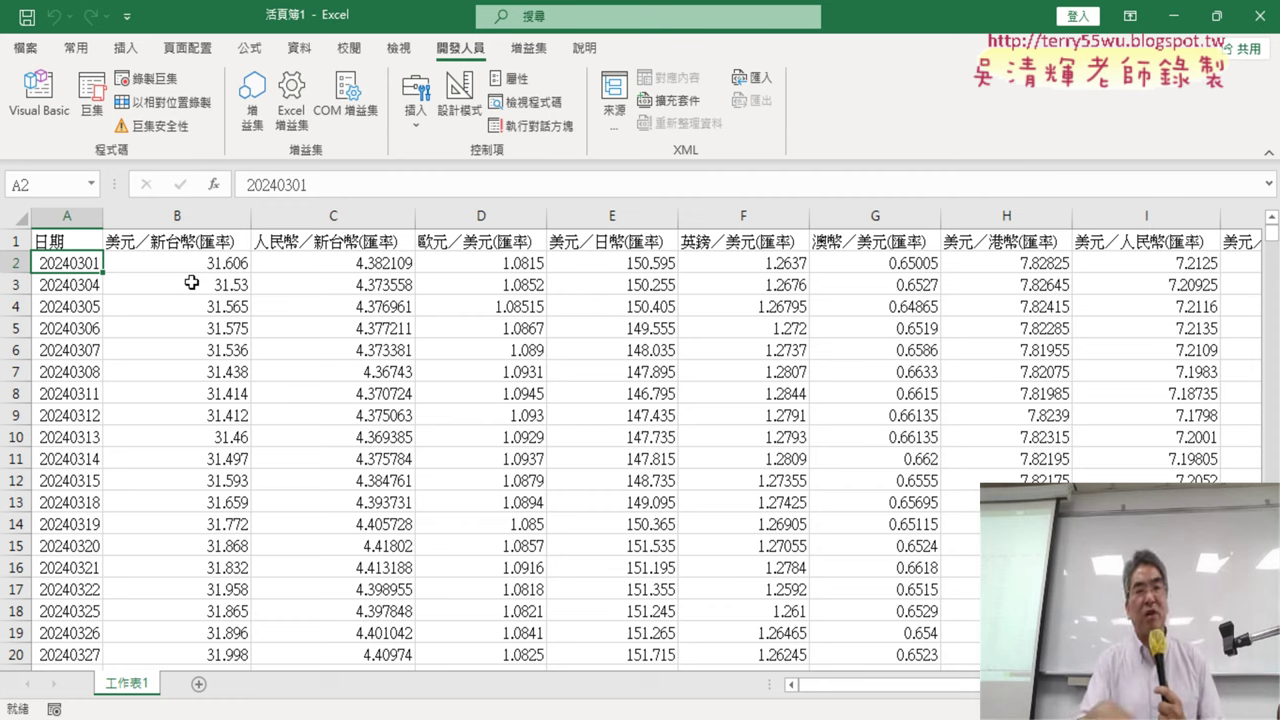
pyautogui.click(168, 219)
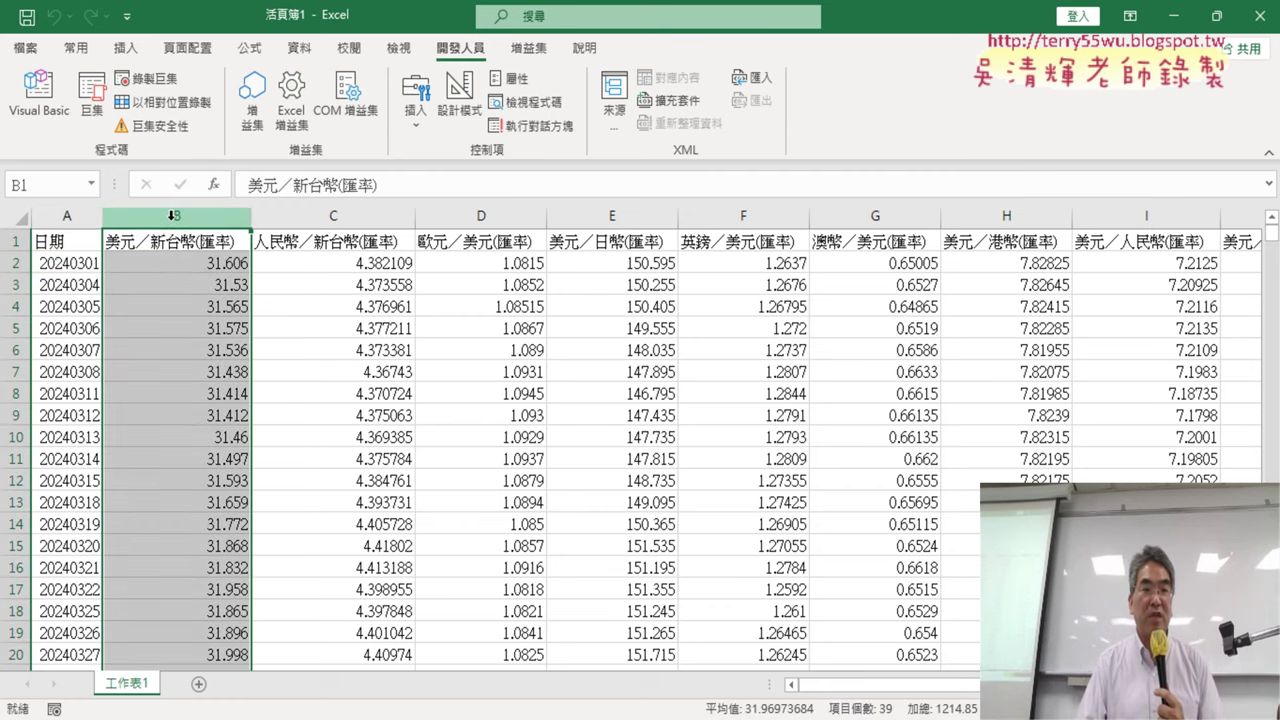
pyautogui.rightClick(172, 216)
pyautogui.click(229, 380)
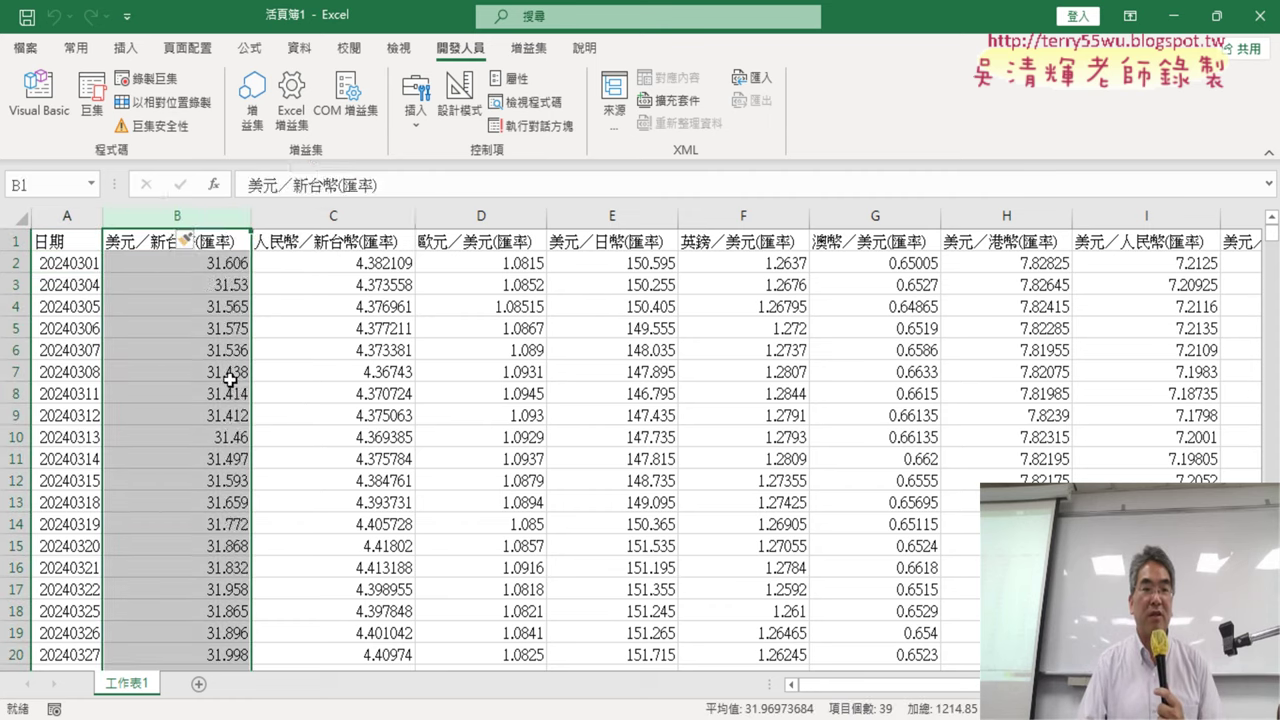
# - Select B2 and widen the new empty column B
pyautogui.click(160, 266)
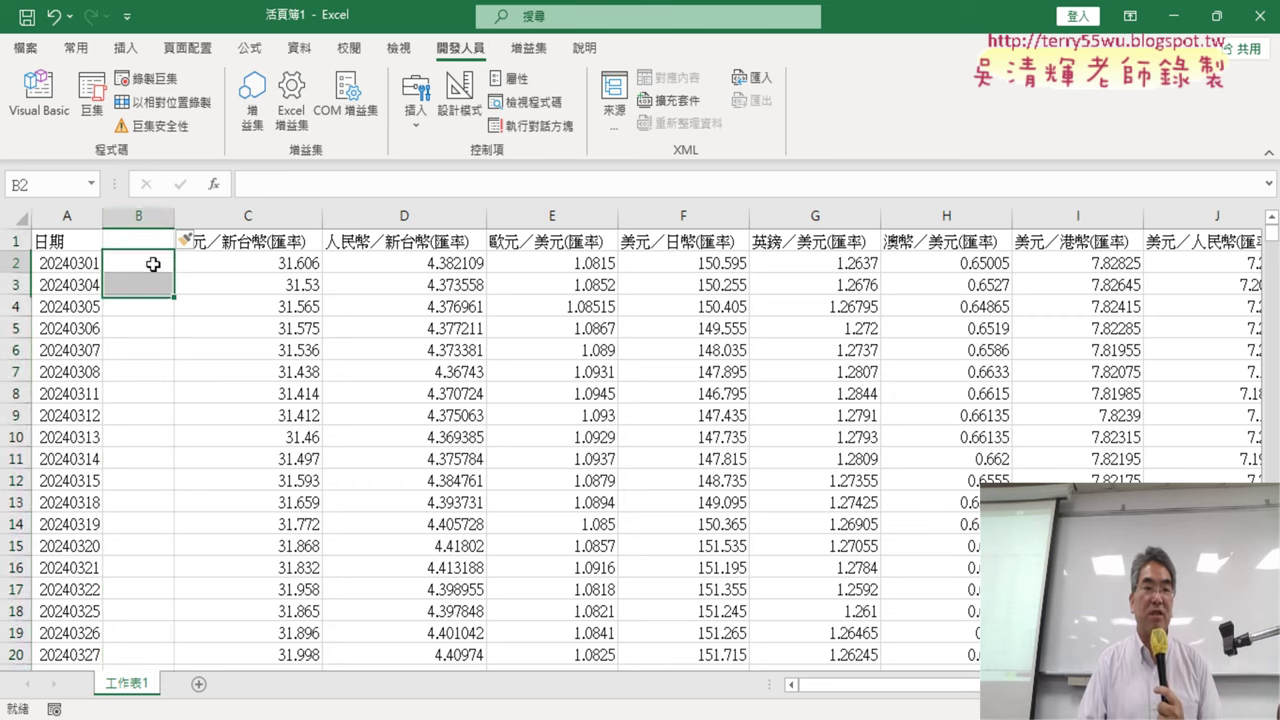
pyautogui.click(58, 266)
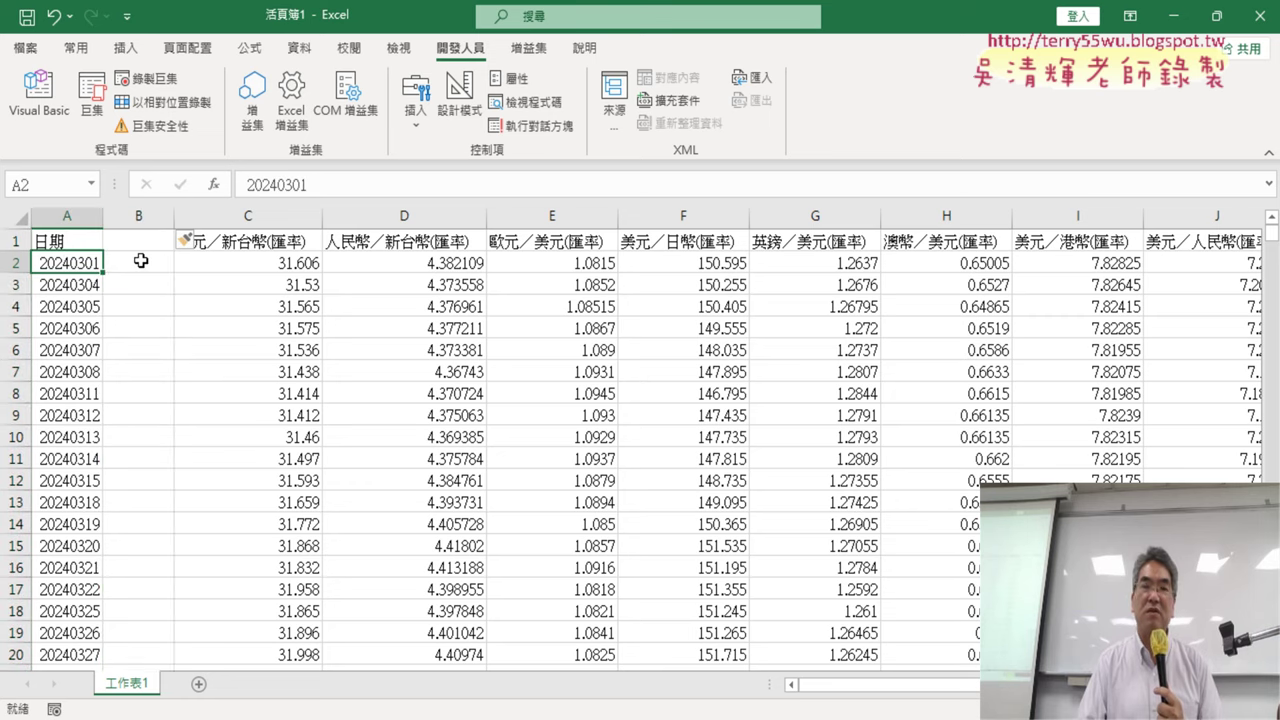
pyautogui.click(142, 261)
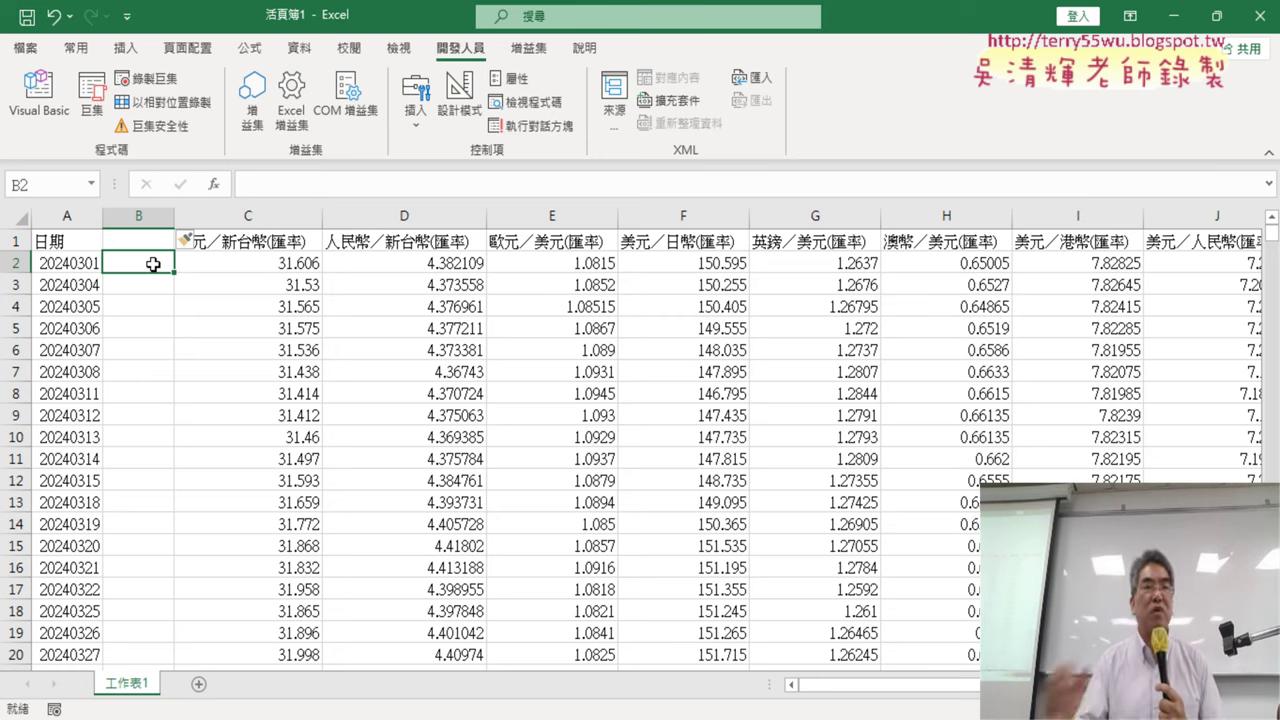
pyautogui.moveTo(174, 217); pyautogui.dragTo(226, 216)
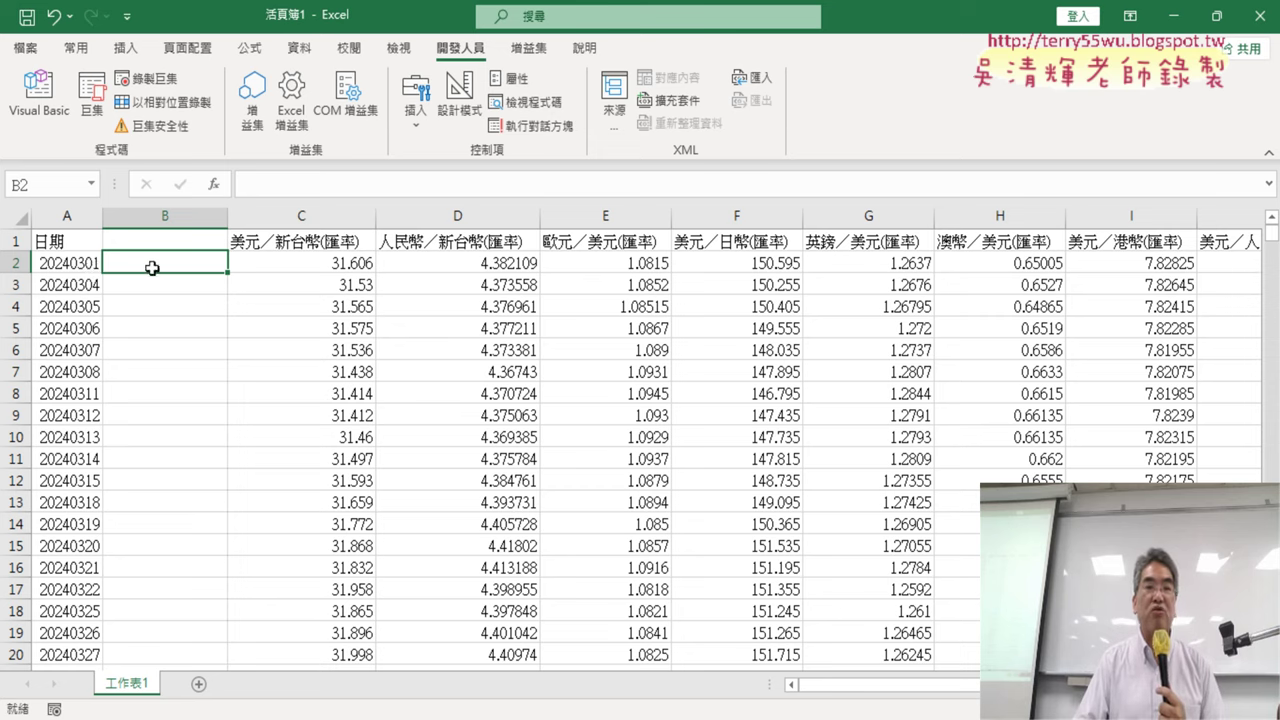
# - Enter =LEFT(A2,4) in B2 from the 文字 function category, so it shows 2024
pyautogui.click(213, 184)
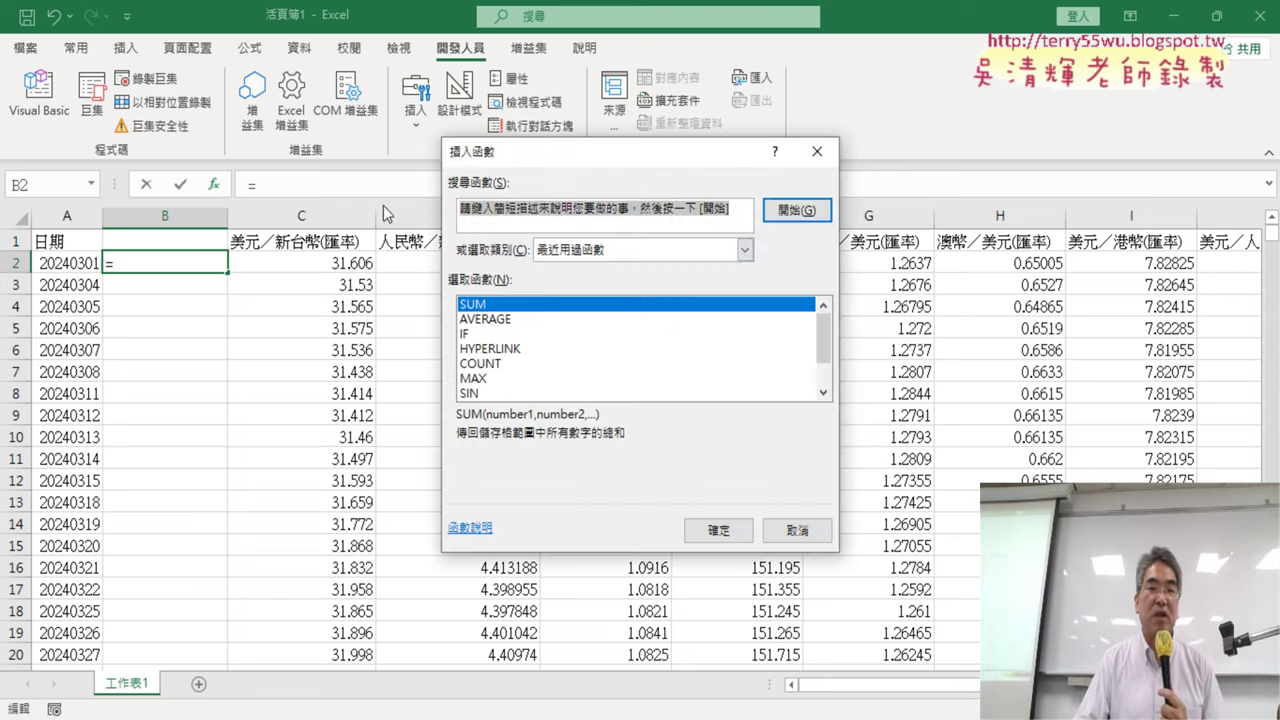
pyautogui.click(596, 257)
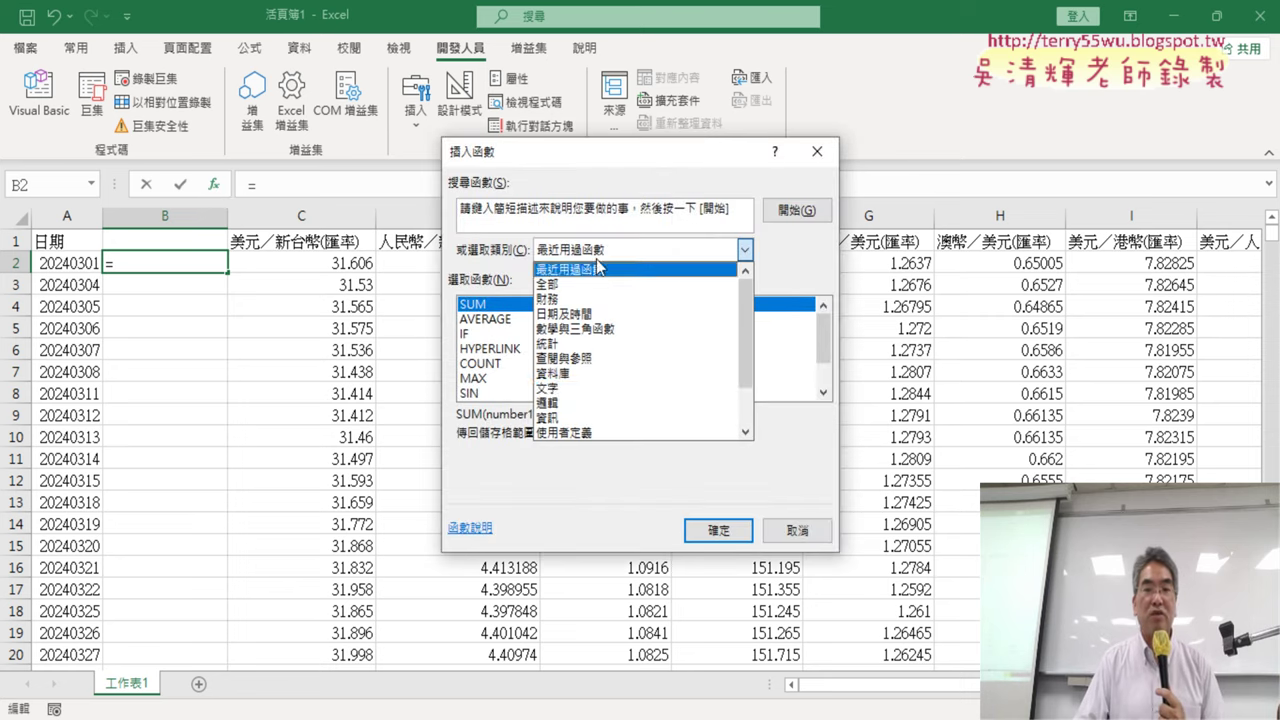
pyautogui.click(607, 389)
pyautogui.click(822, 392)
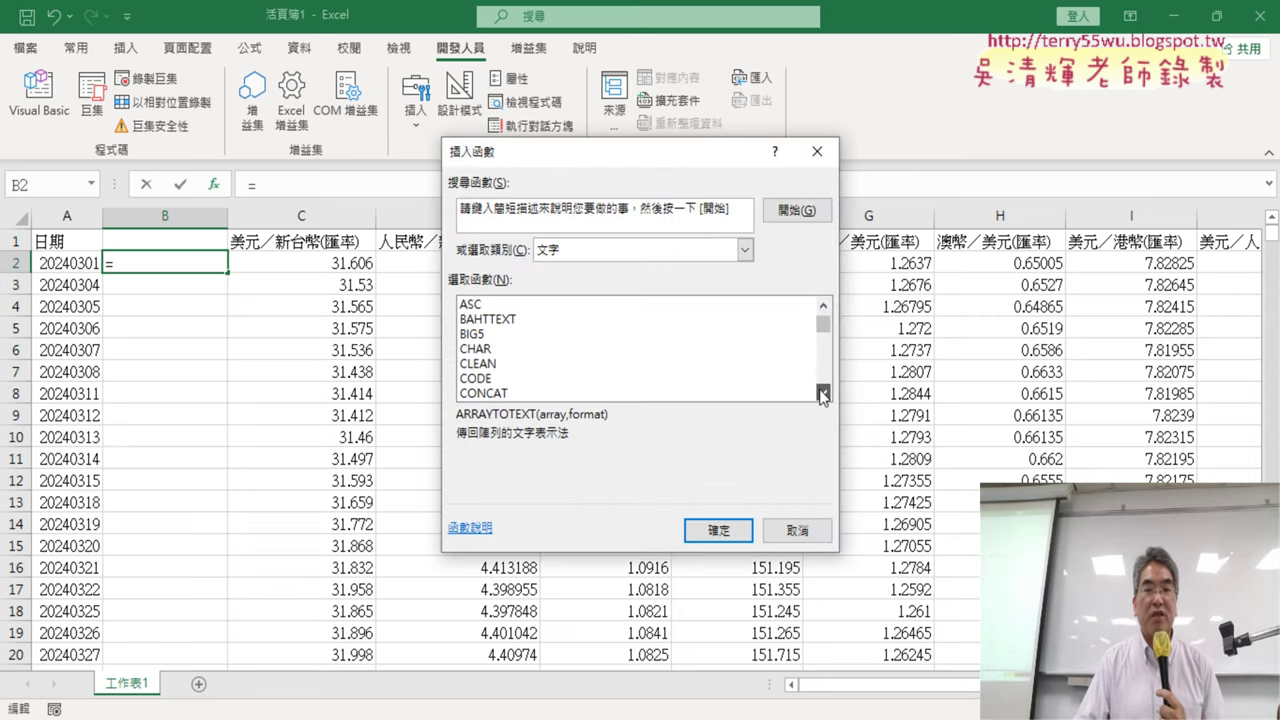
pyautogui.click(822, 392)
pyautogui.click(822, 392)
pyautogui.click(822, 392)
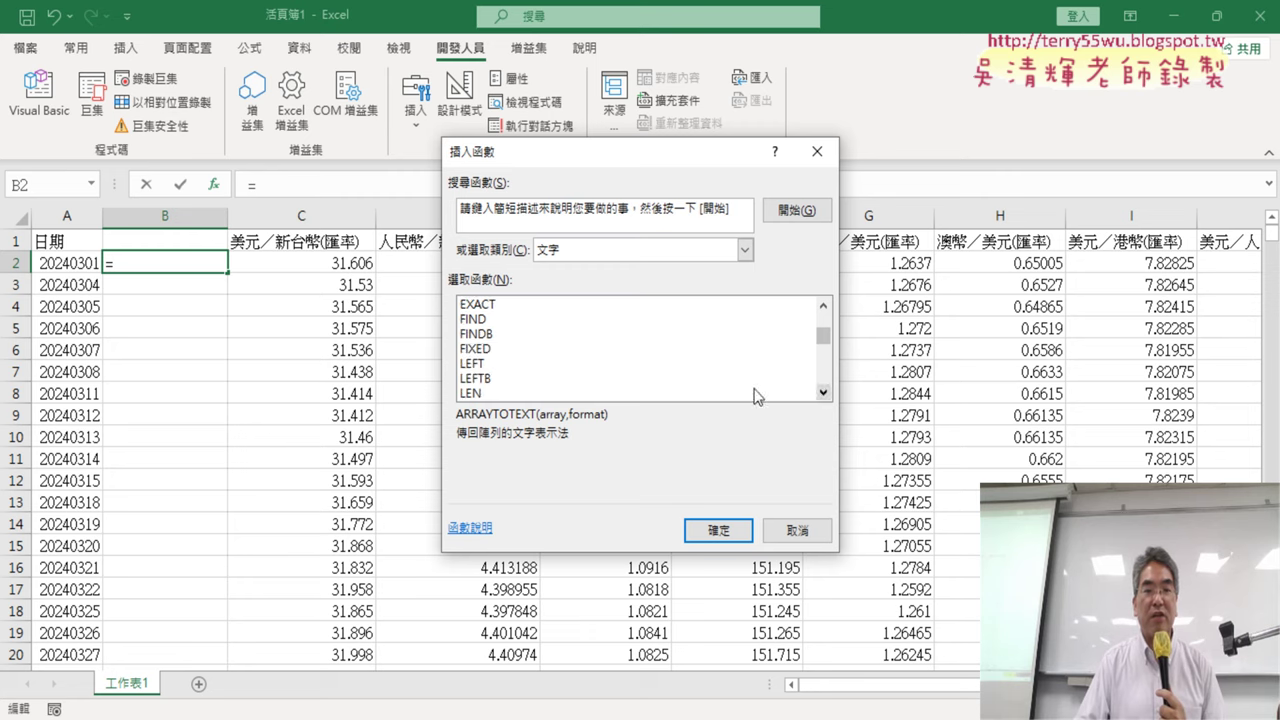
pyautogui.doubleClick(500, 363)
pyautogui.click(63, 265)
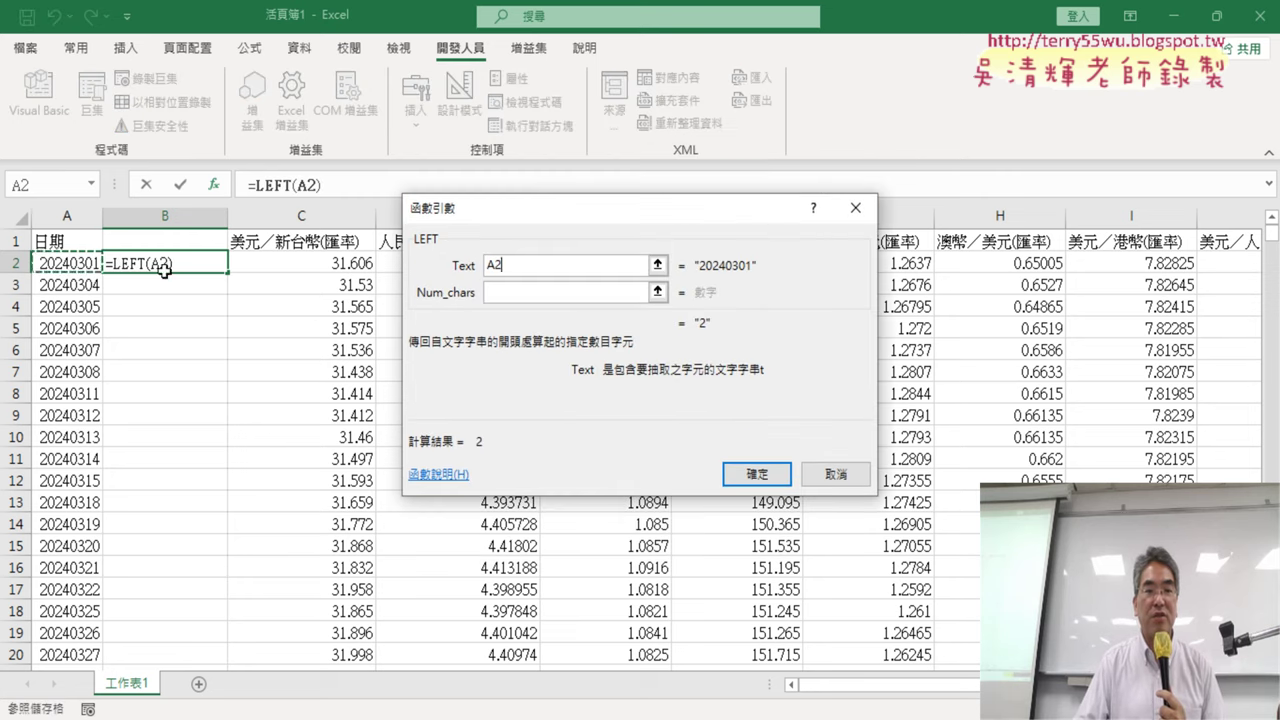
pyautogui.press('Tab')
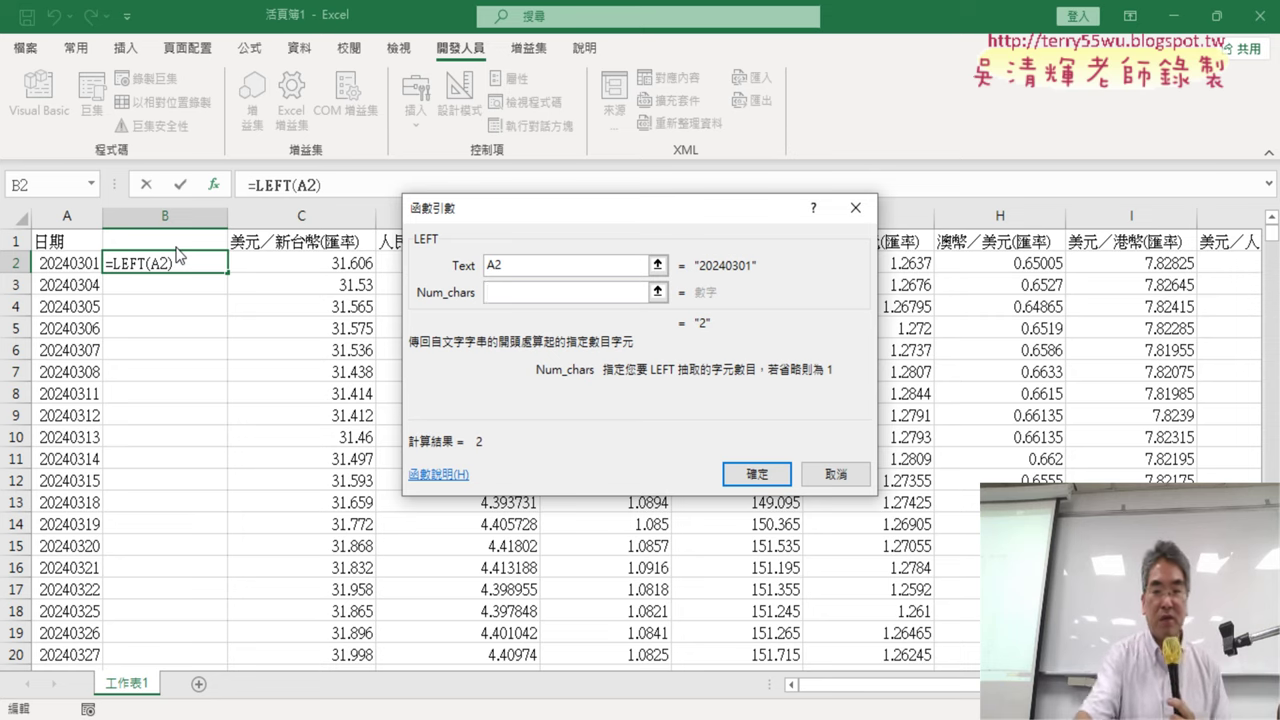
pyautogui.write('4')
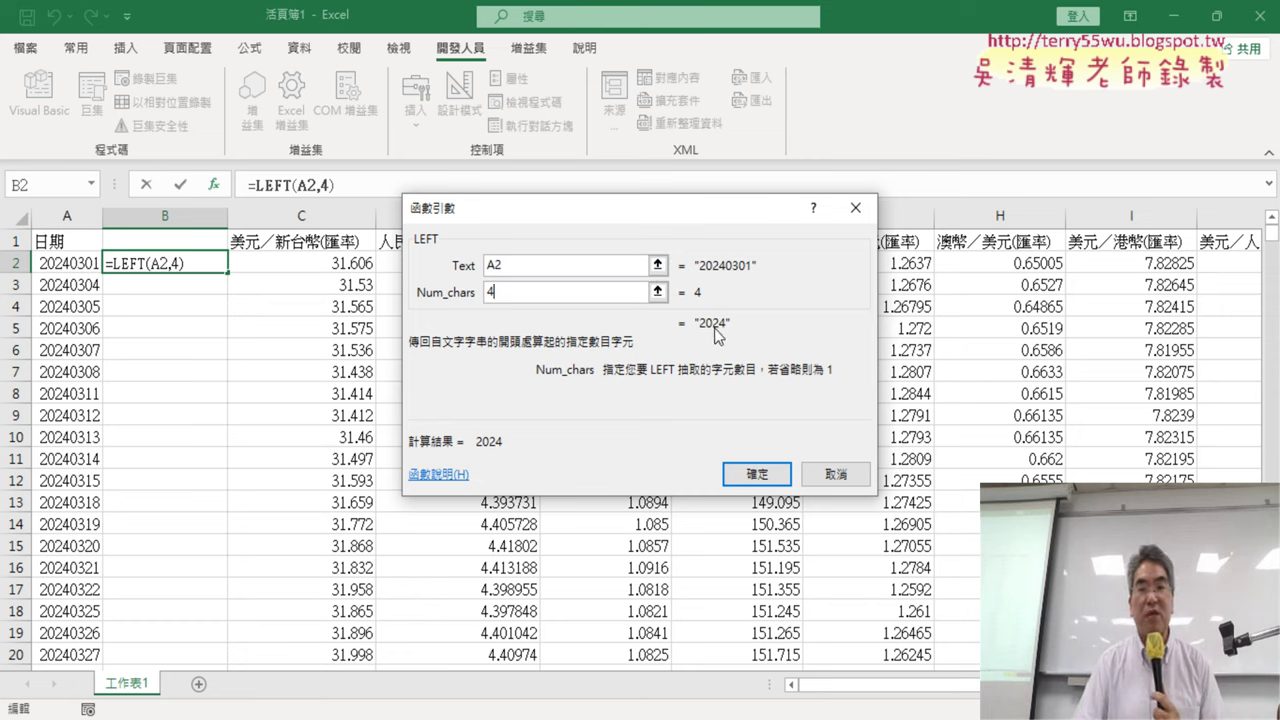
pyautogui.click(760, 477)
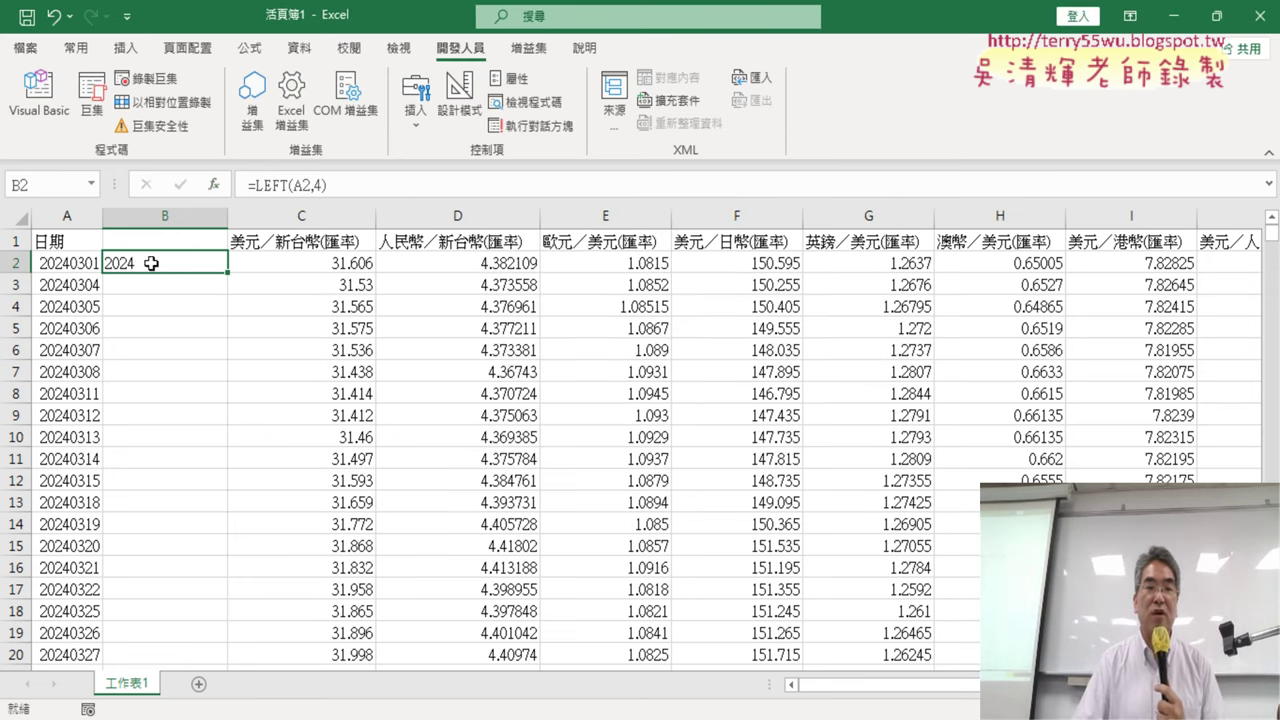
# - Extend B2's formula with &"/" to show 2024/, then append another & for the next part
pyautogui.click(481, 186)
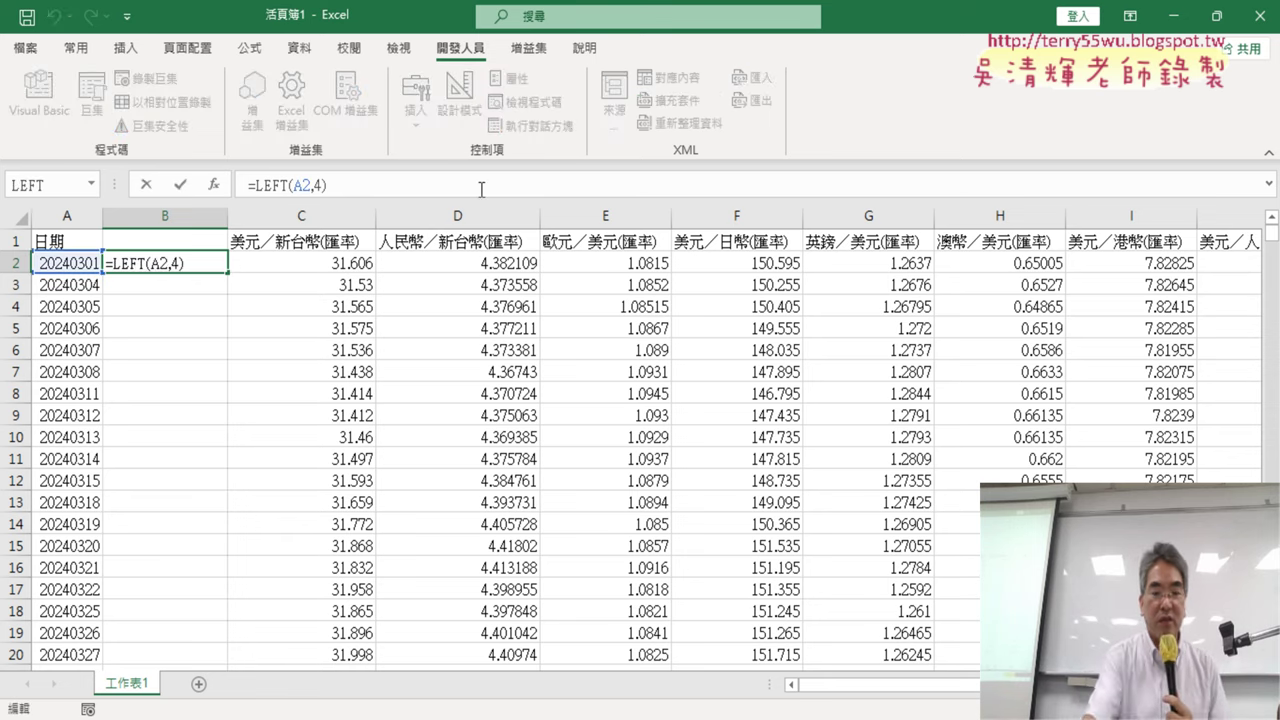
pyautogui.write('&')
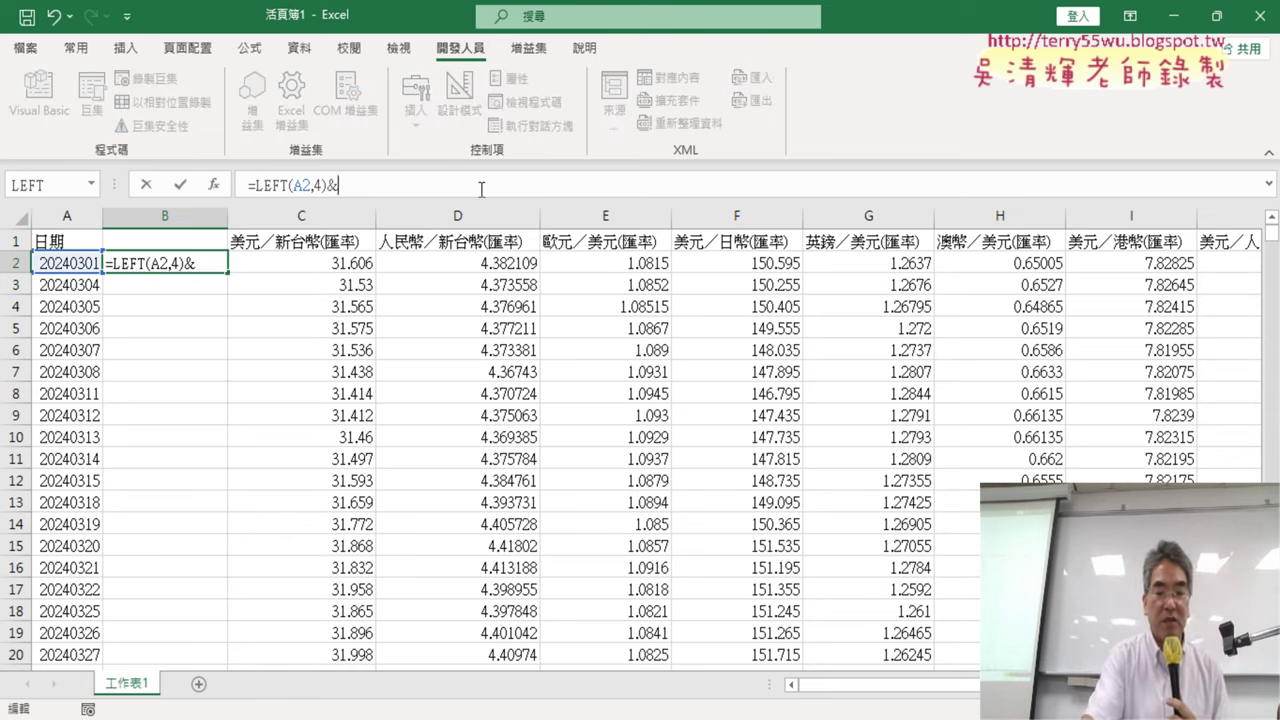
pyautogui.write('"')
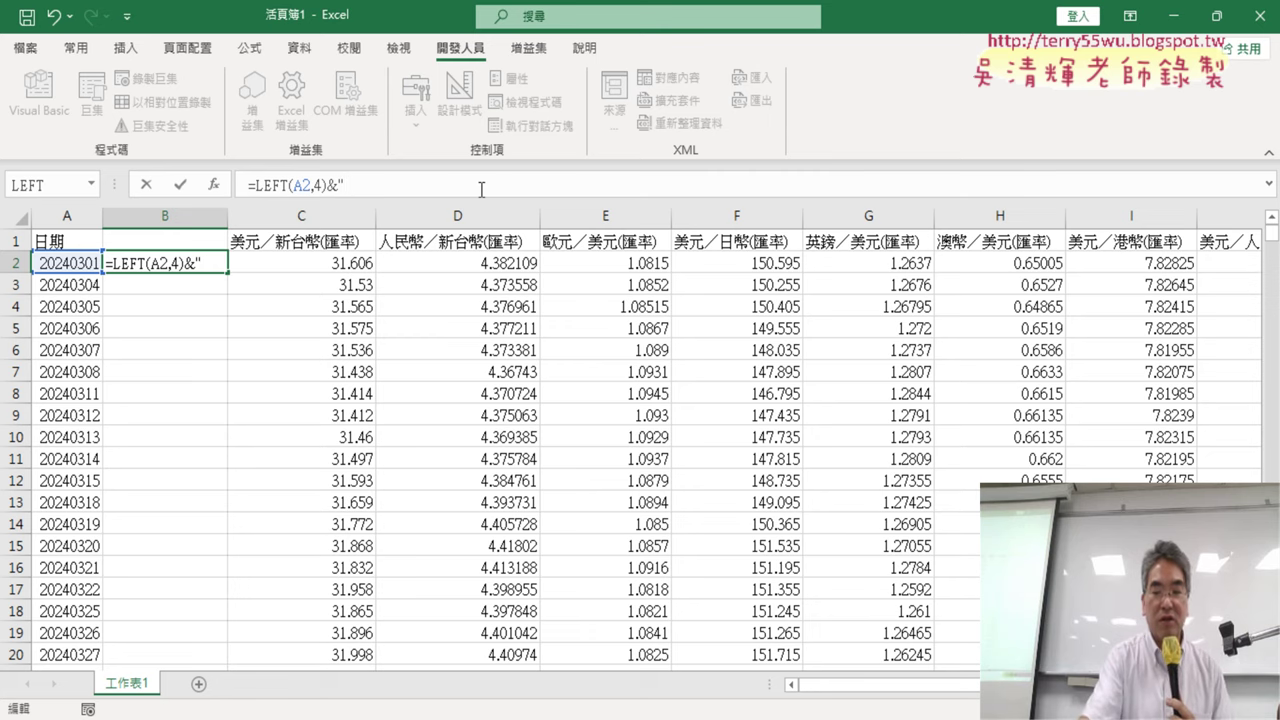
pyautogui.write('/')
pyautogui.write('"')
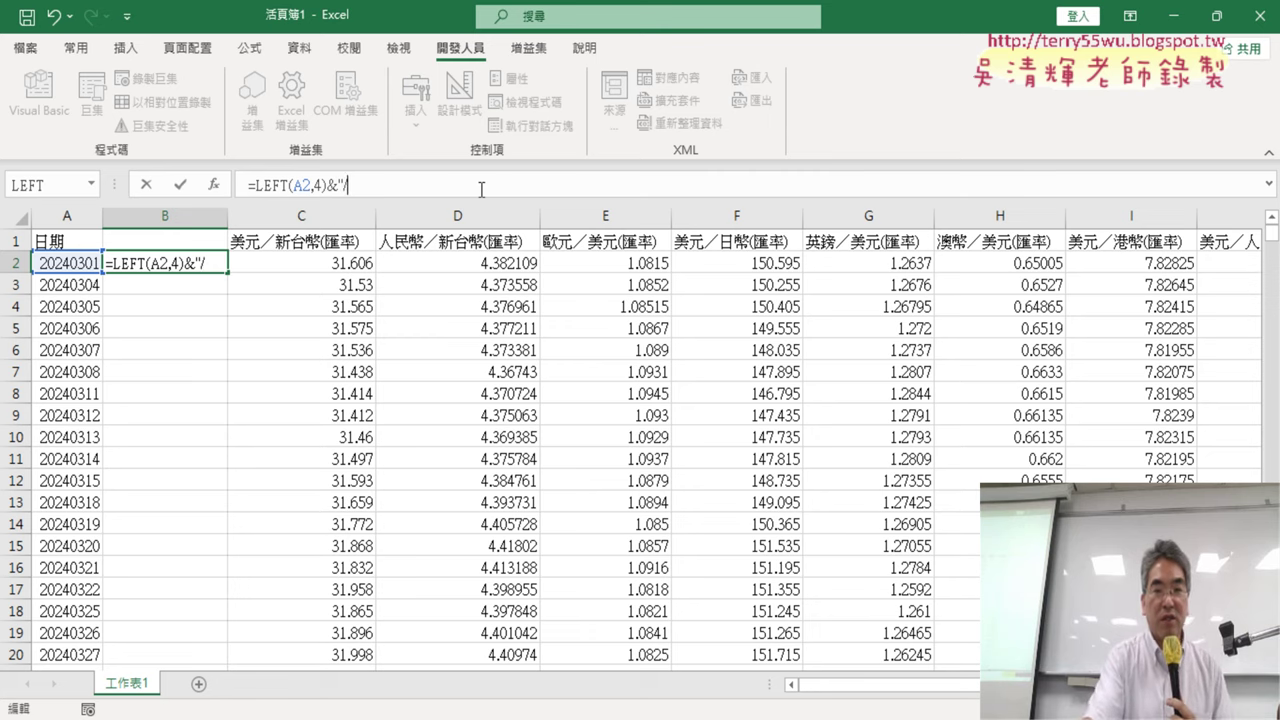
pyautogui.click(181, 184)
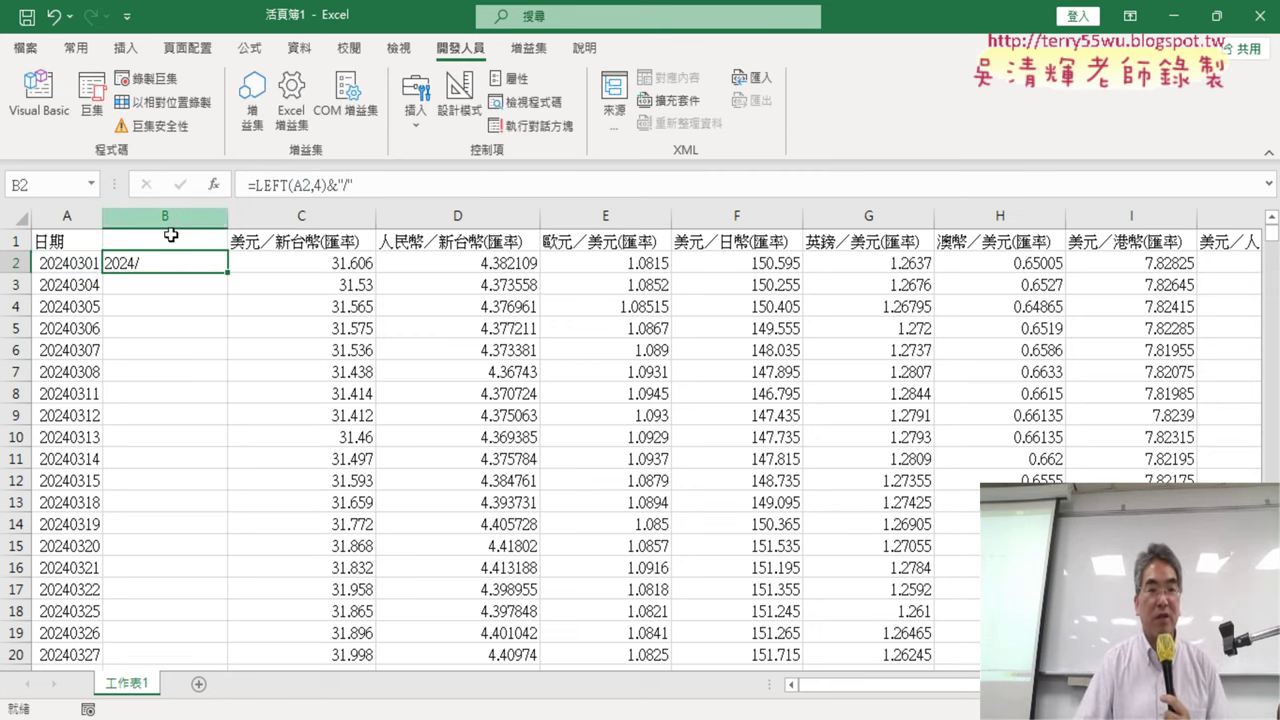
pyautogui.click(381, 188)
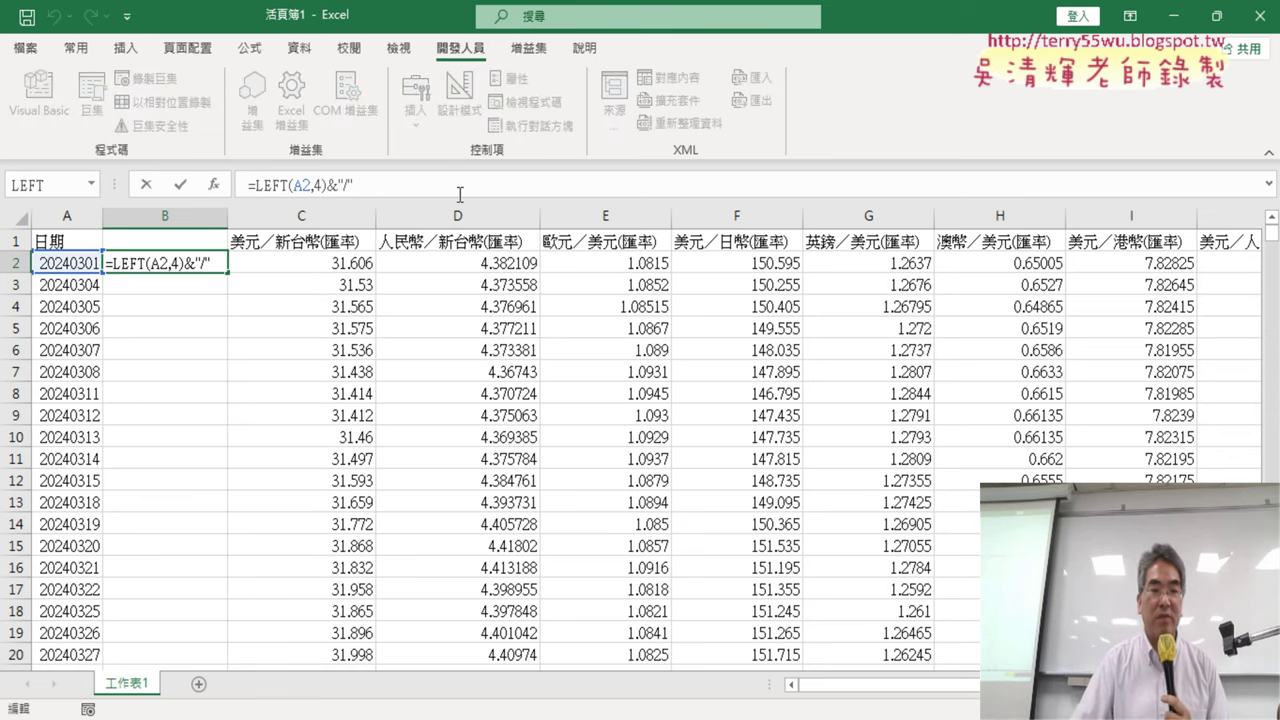
pyautogui.write('&')
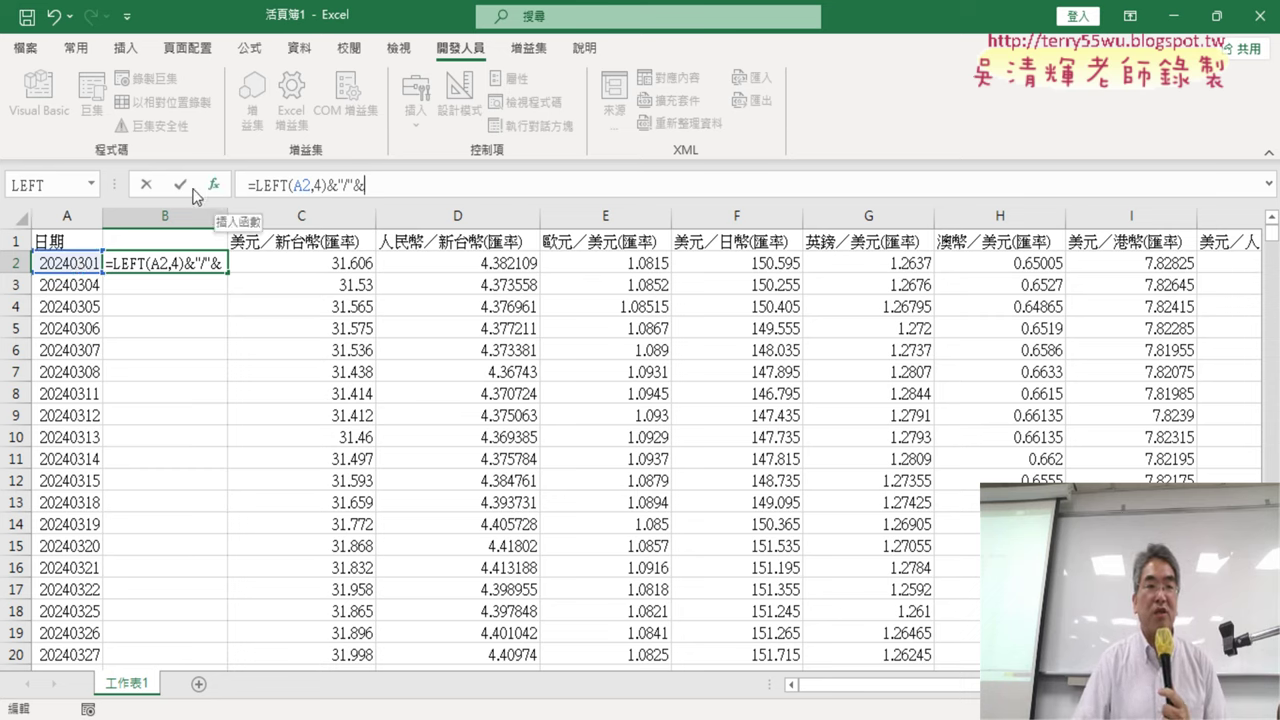
pyautogui.click(95, 187)
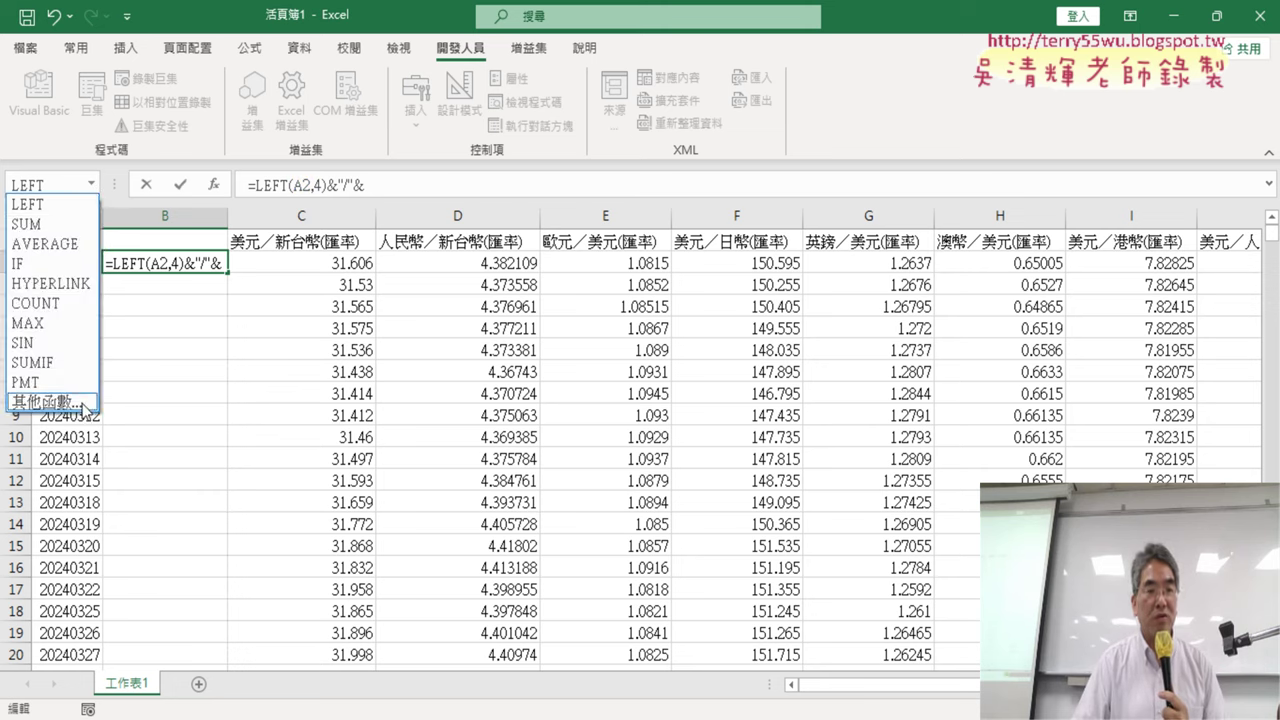
# - Add MID(A2,5,2) to B2's formula to show 2024/03, then append &"/"&
pyautogui.click(60, 401)
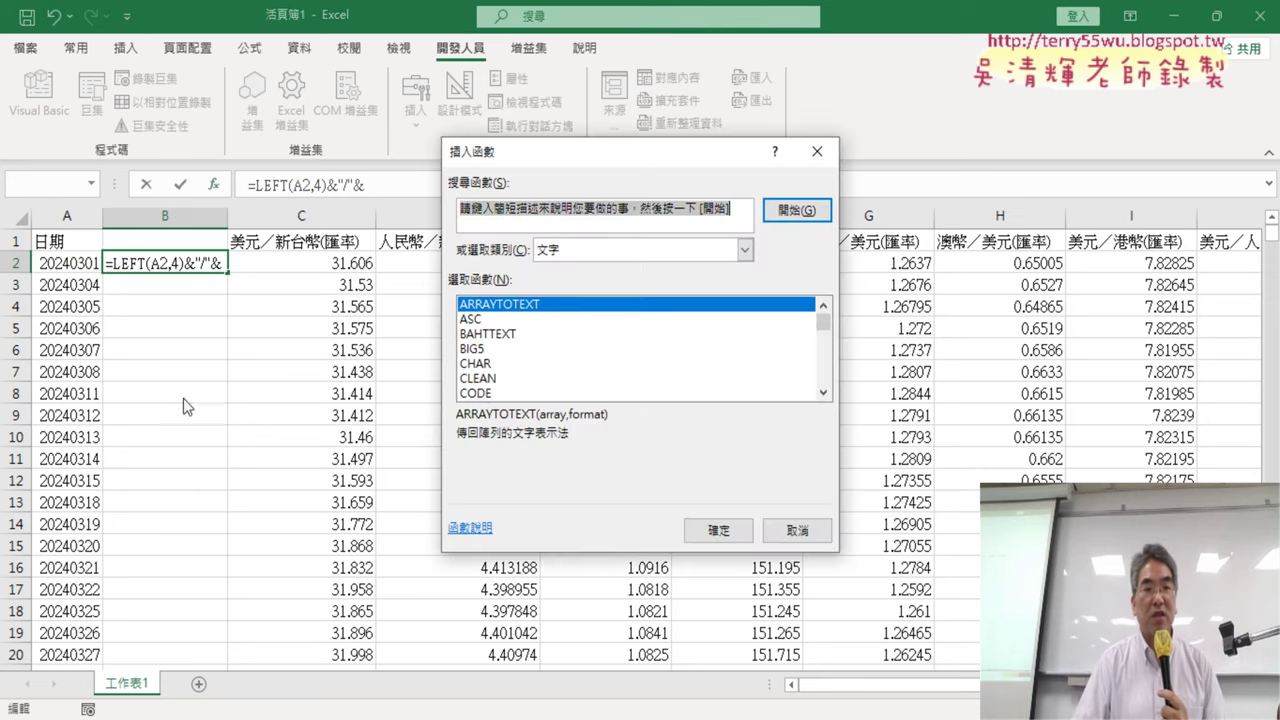
pyautogui.click(825, 392)
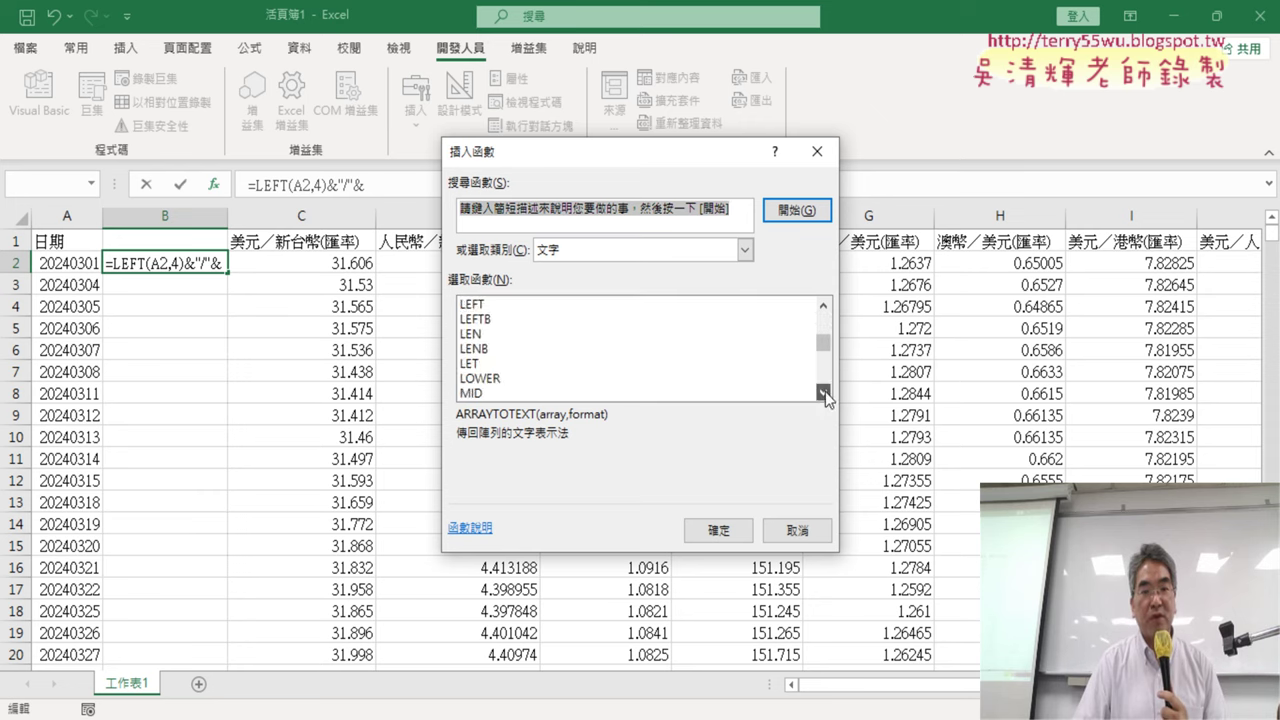
pyautogui.doubleClick(523, 377)
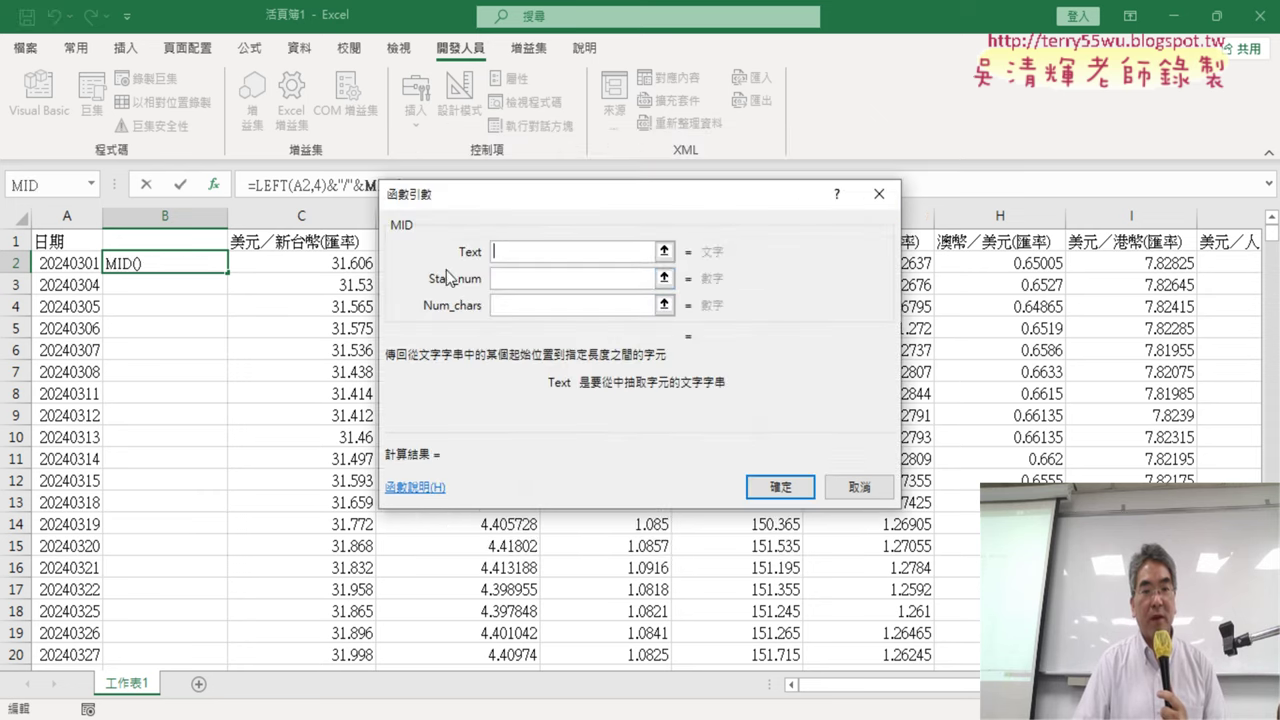
pyautogui.click(70, 263)
pyautogui.click(567, 280)
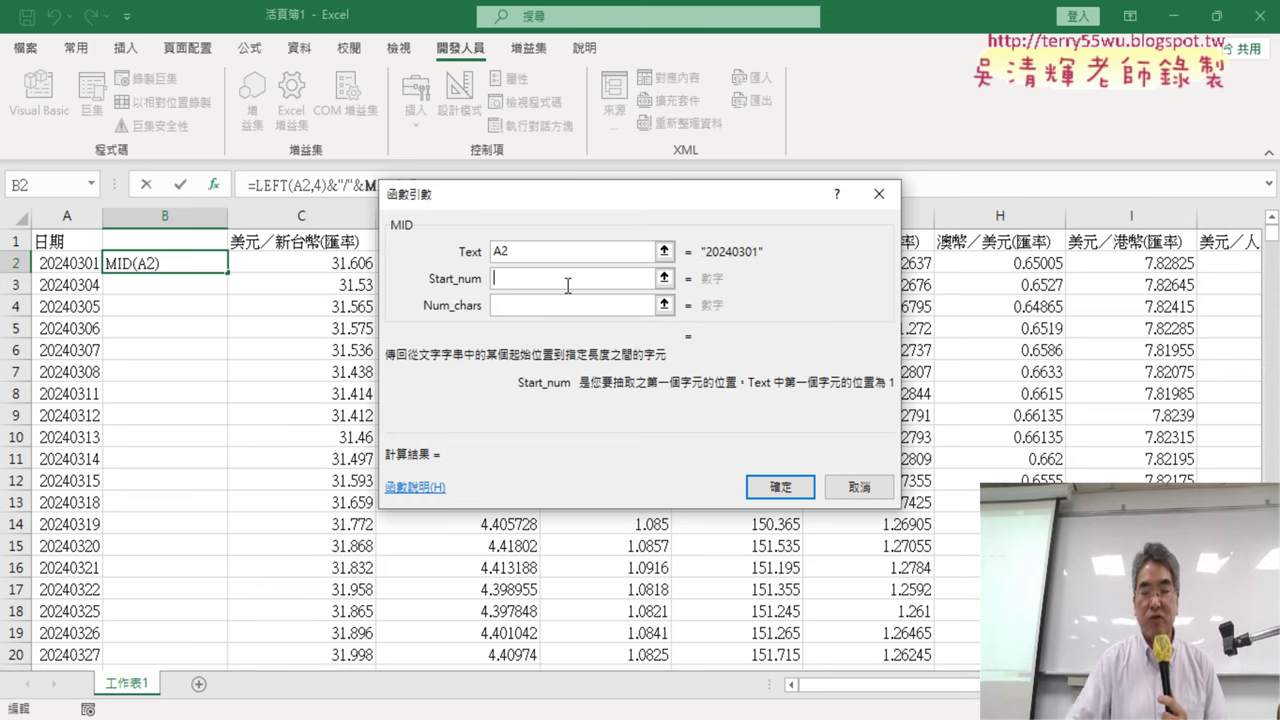
pyautogui.write('5')
pyautogui.press('Tab')
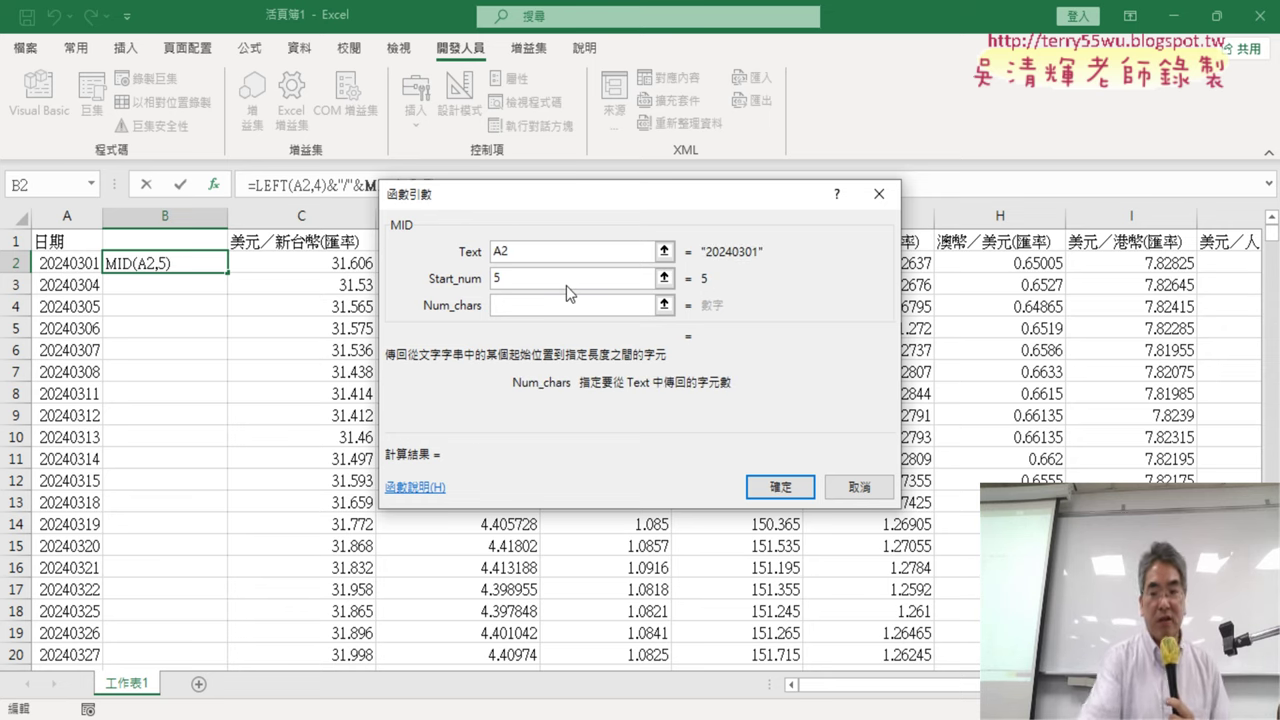
pyautogui.write('2')
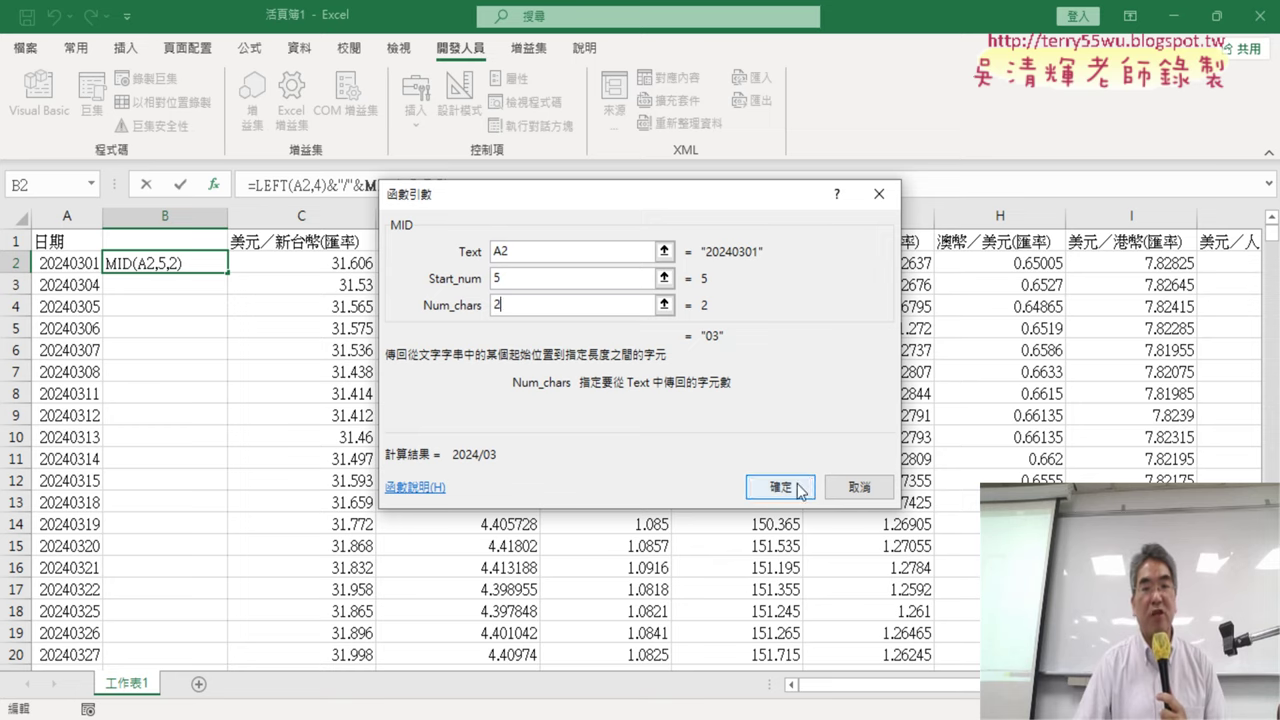
pyautogui.click(780, 487)
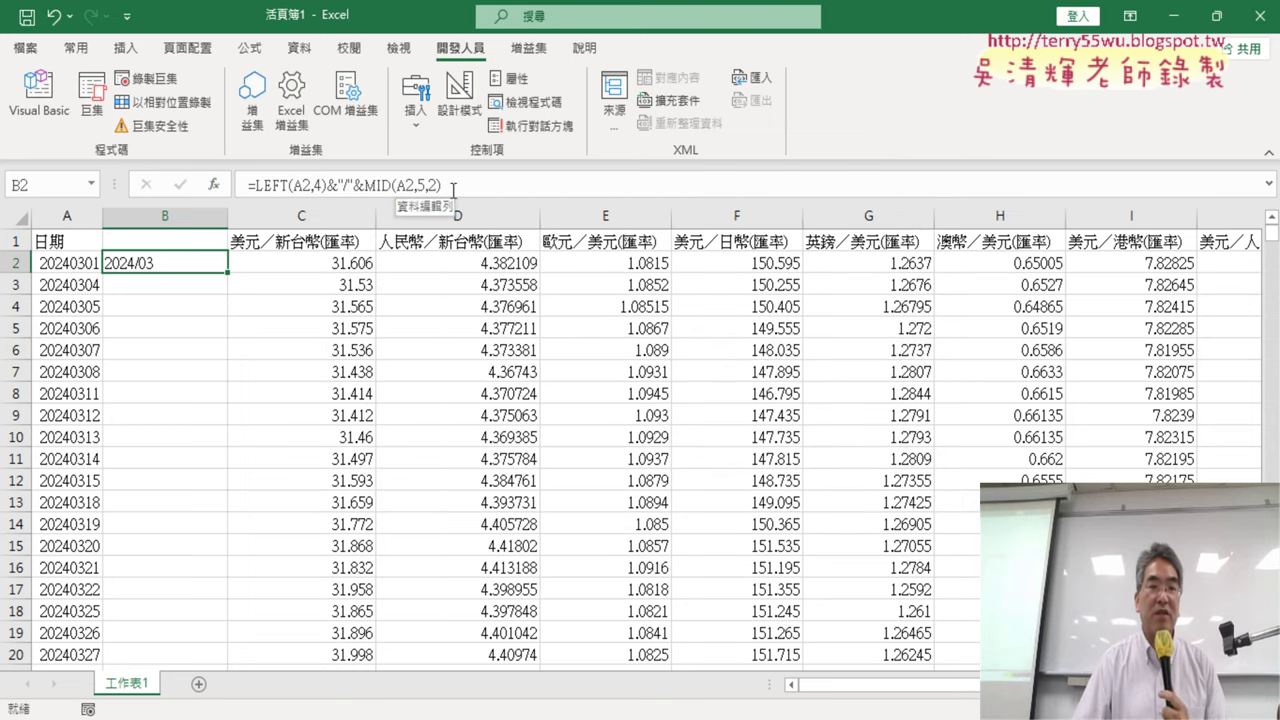
pyautogui.click(490, 187)
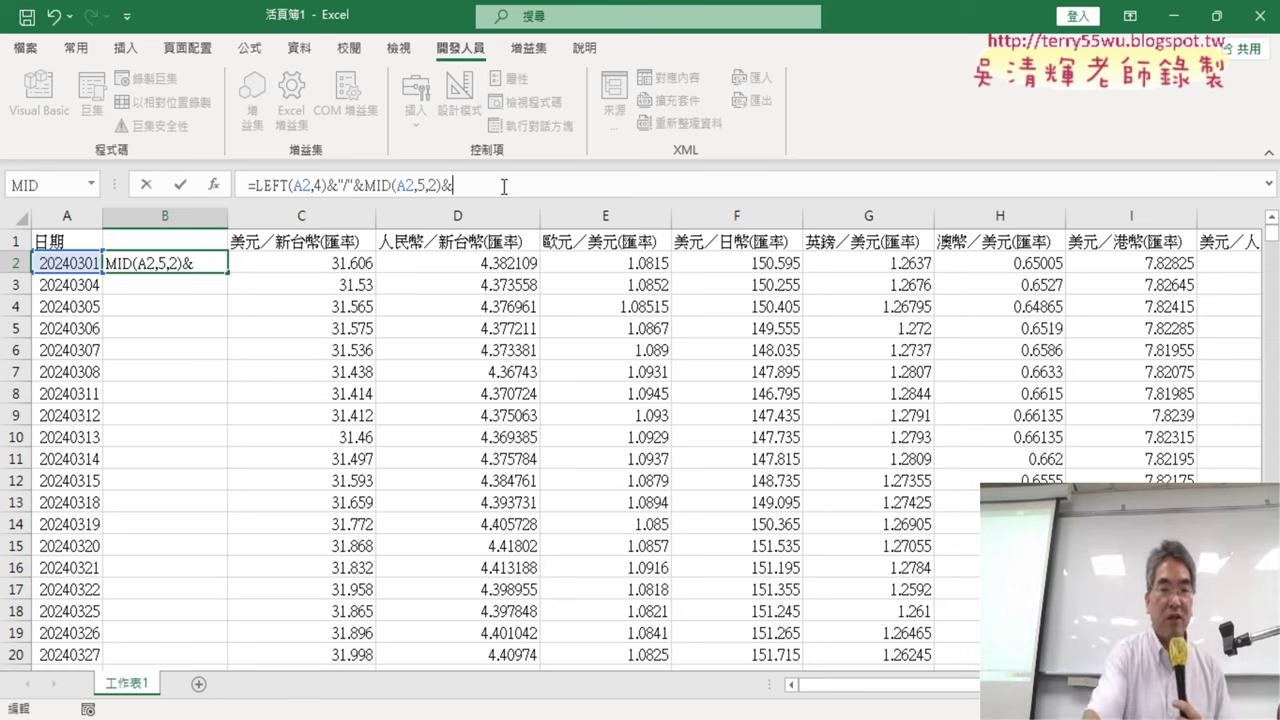
pyautogui.write('&"/"')
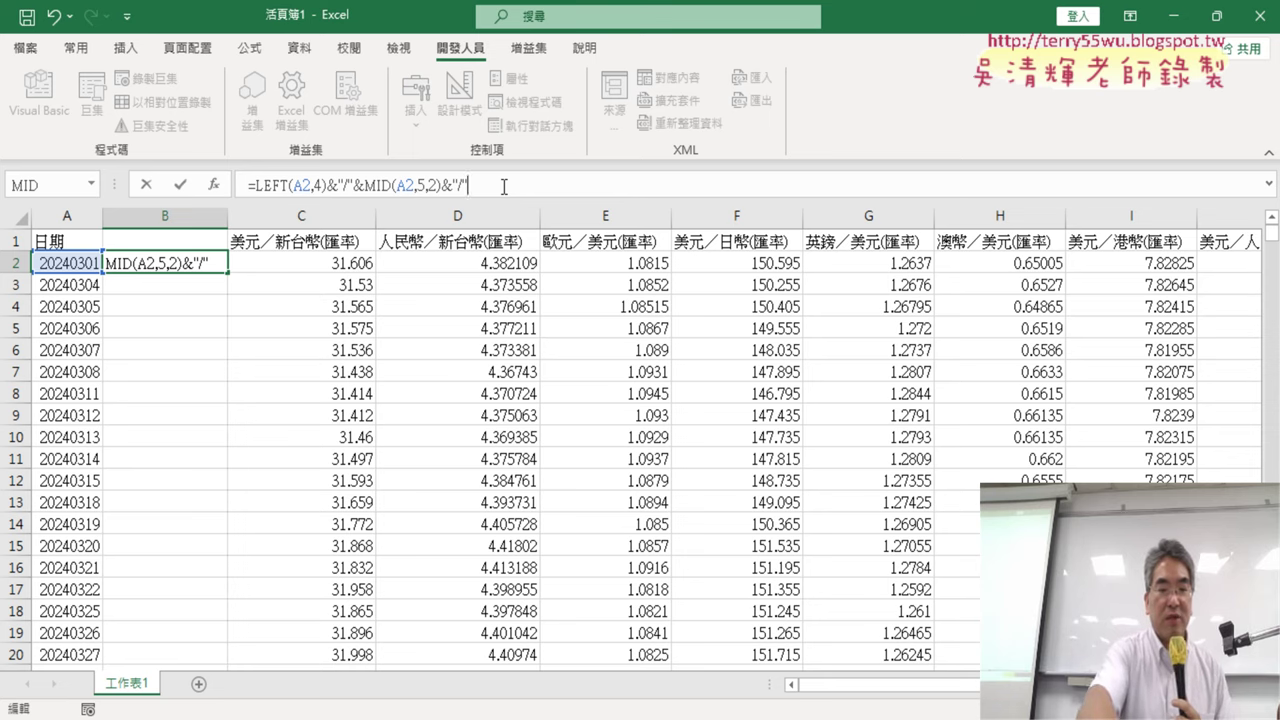
pyautogui.write('&')
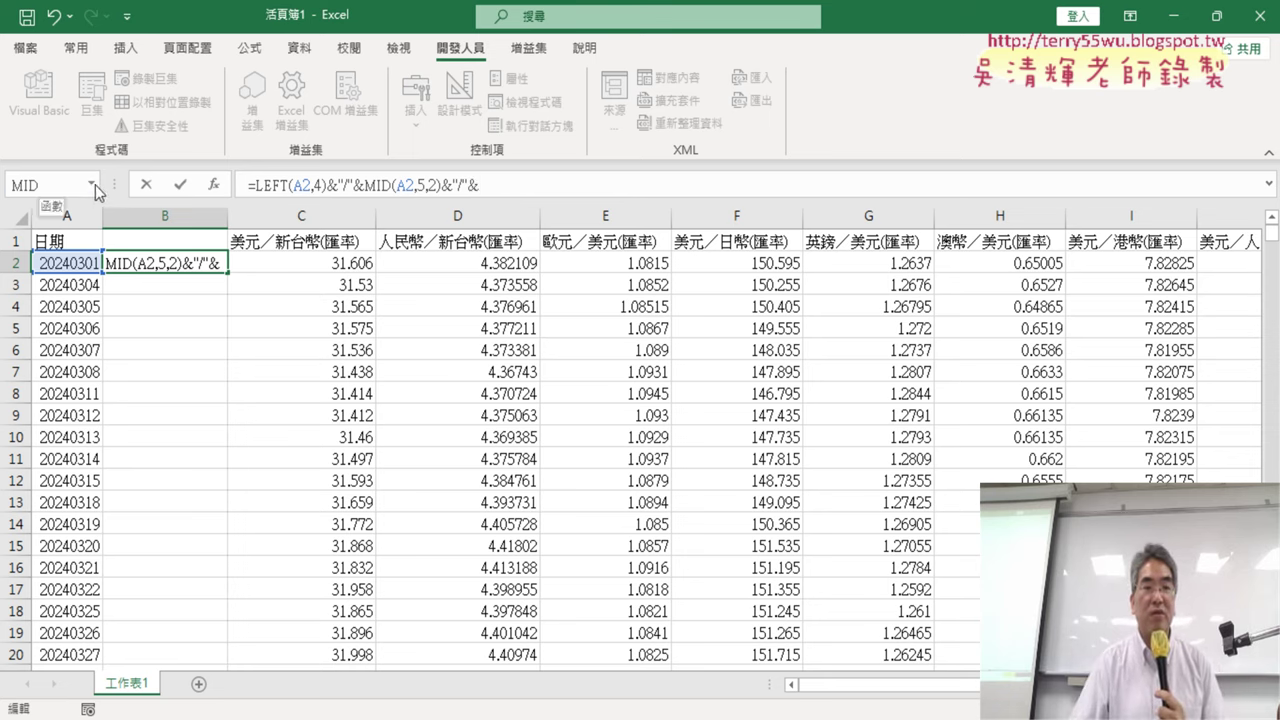
# - Finish B2's formula with RIGHT(A2,2) so it displays 2024/03/01
pyautogui.click(93, 184)
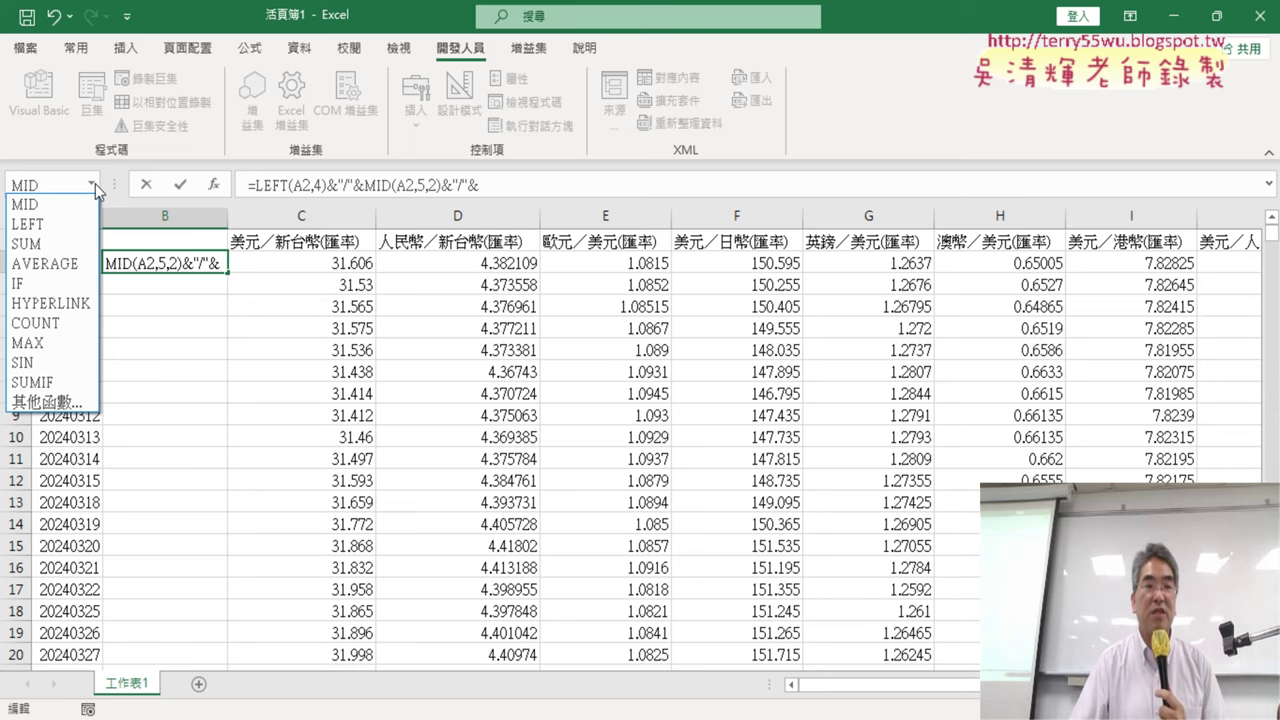
pyautogui.click(60, 401)
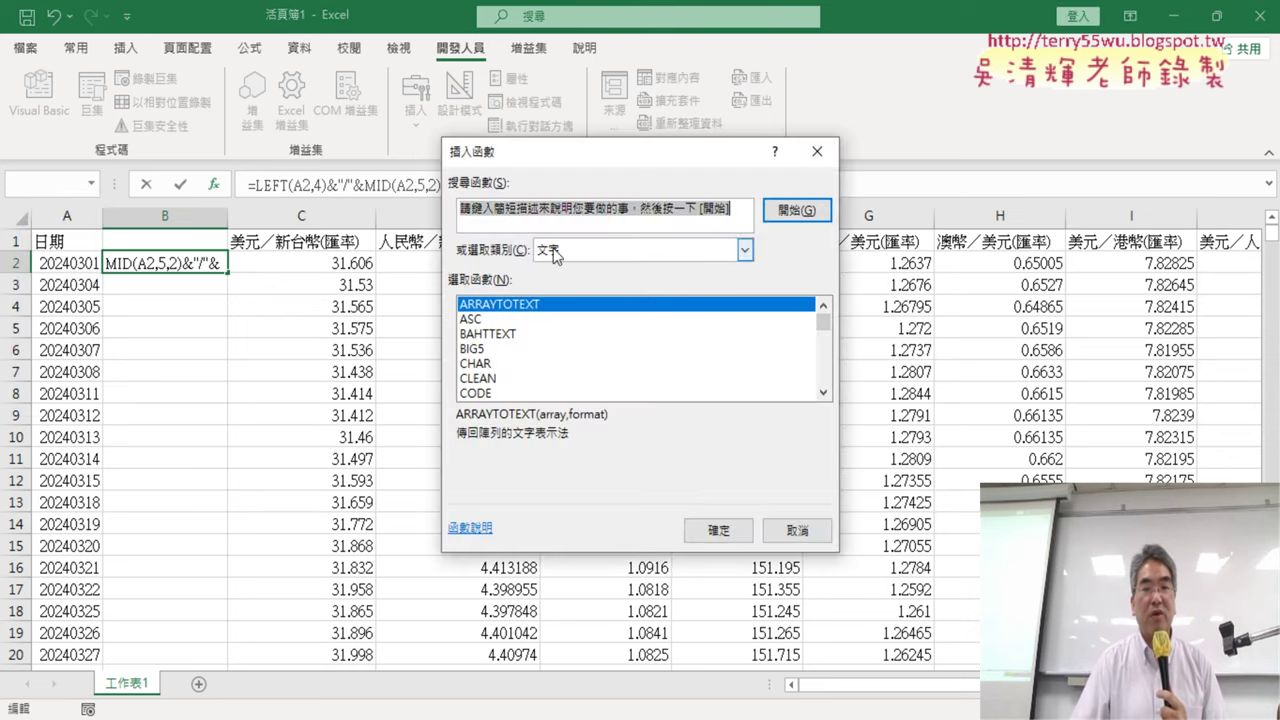
pyautogui.moveTo(822, 322); pyautogui.dragTo(823, 366)
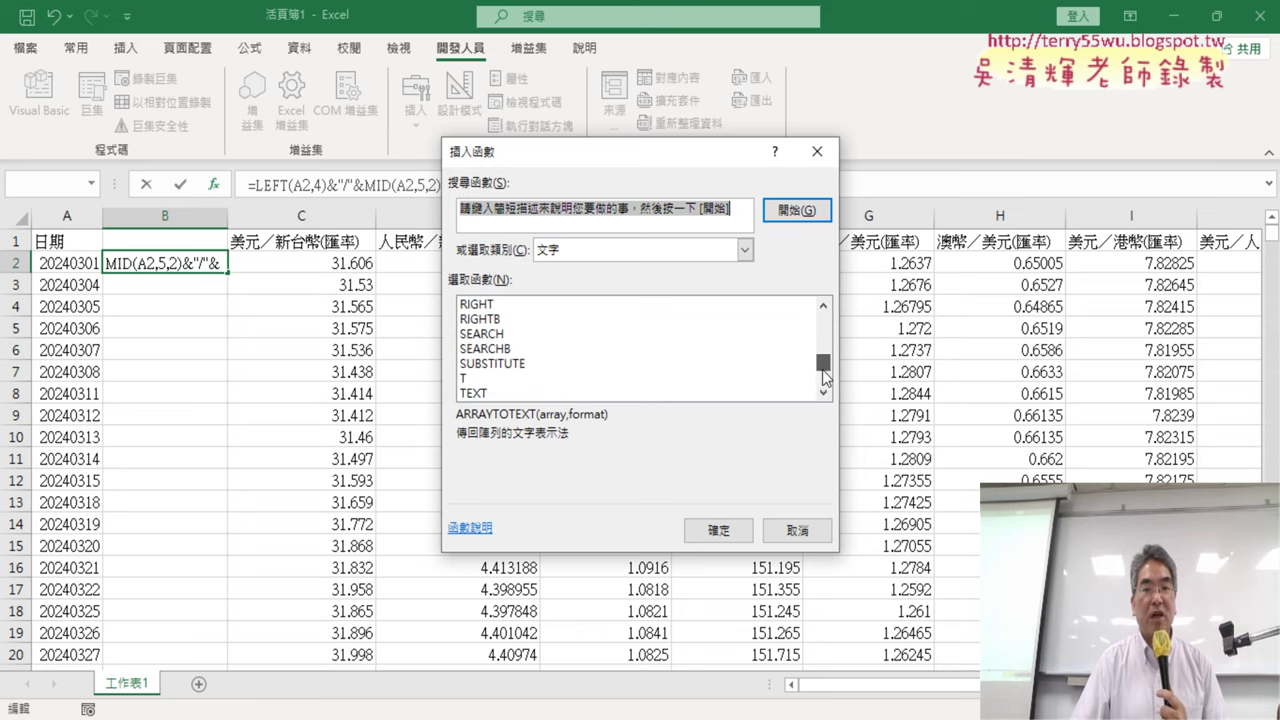
pyautogui.click(824, 308)
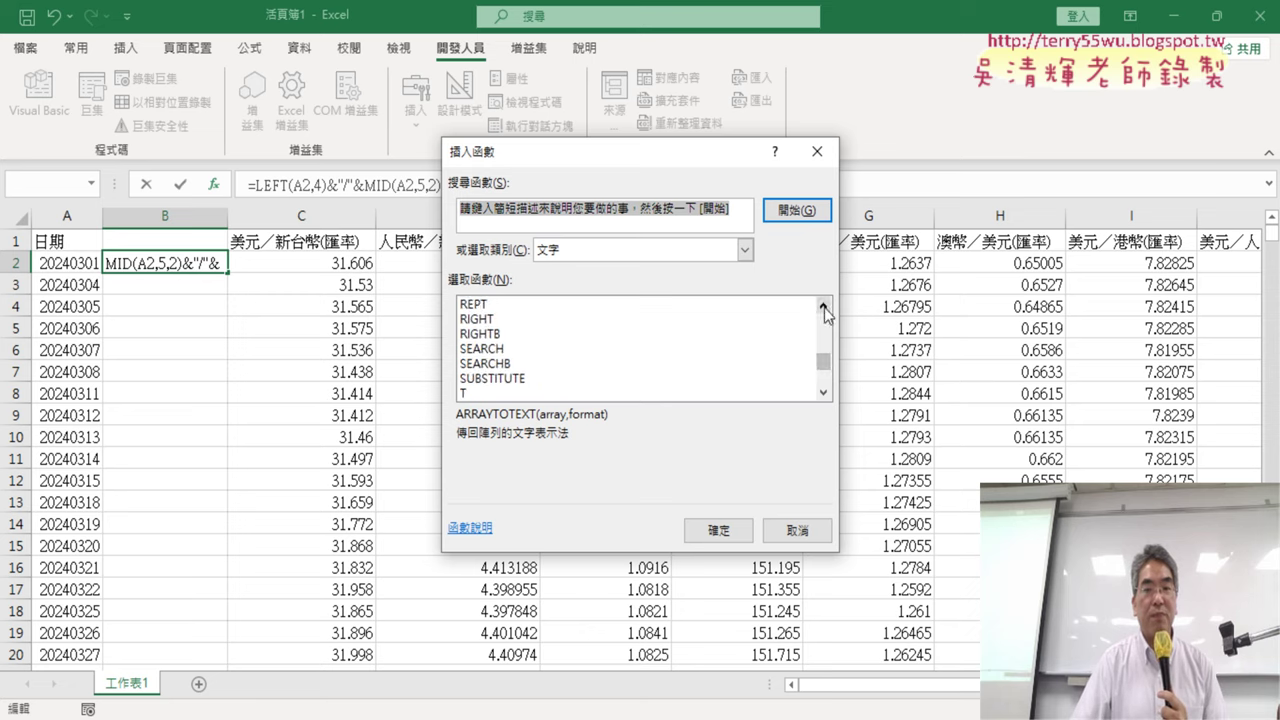
pyautogui.click(823, 307)
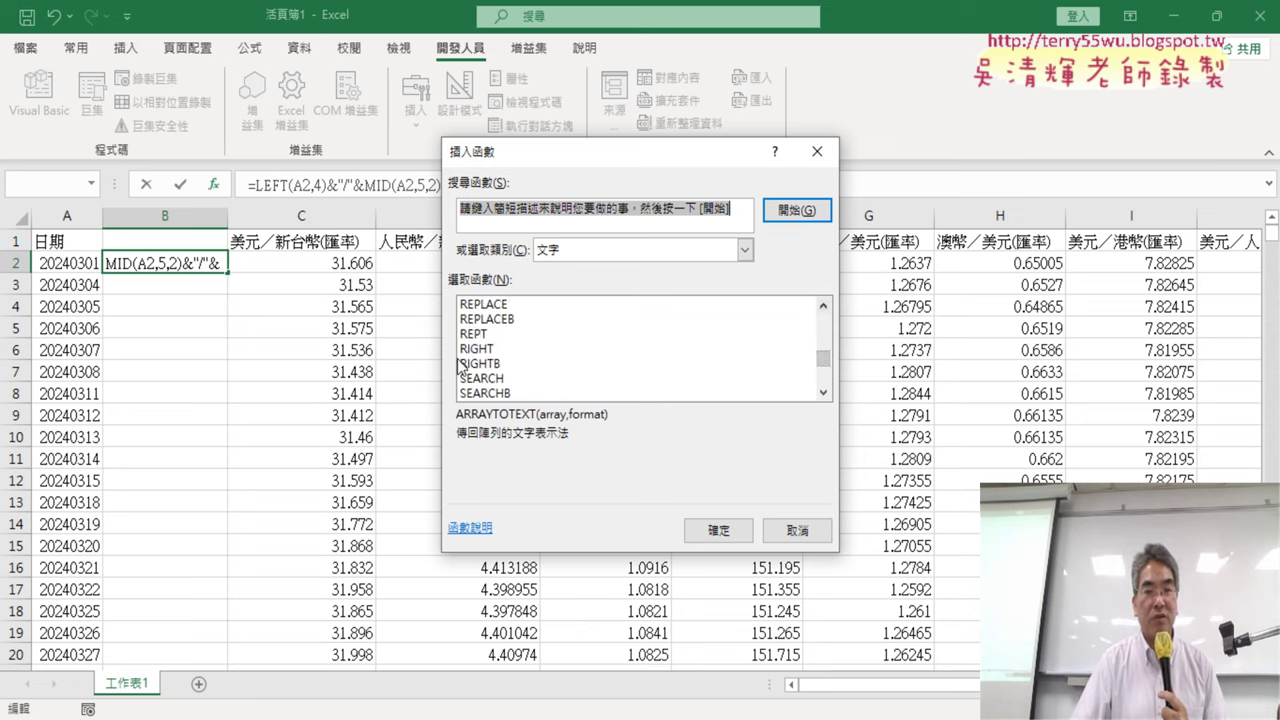
pyautogui.doubleClick(489, 349)
pyautogui.click(88, 264)
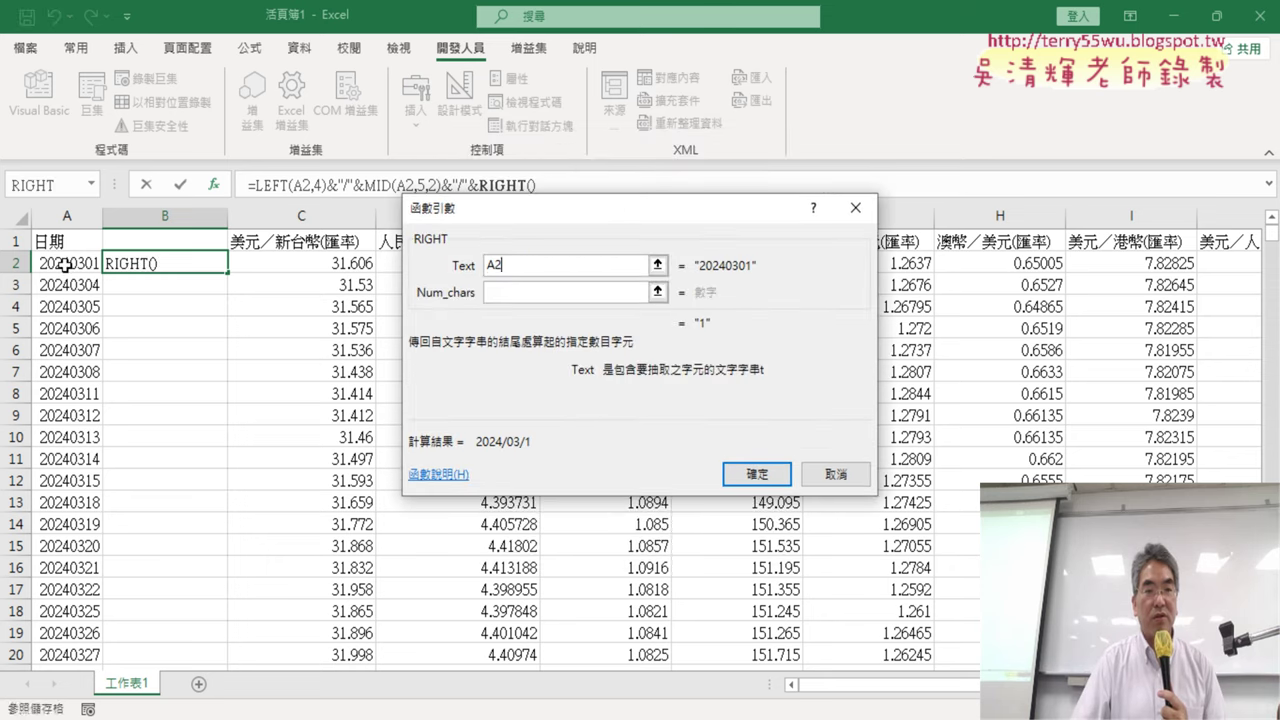
pyautogui.click(528, 292)
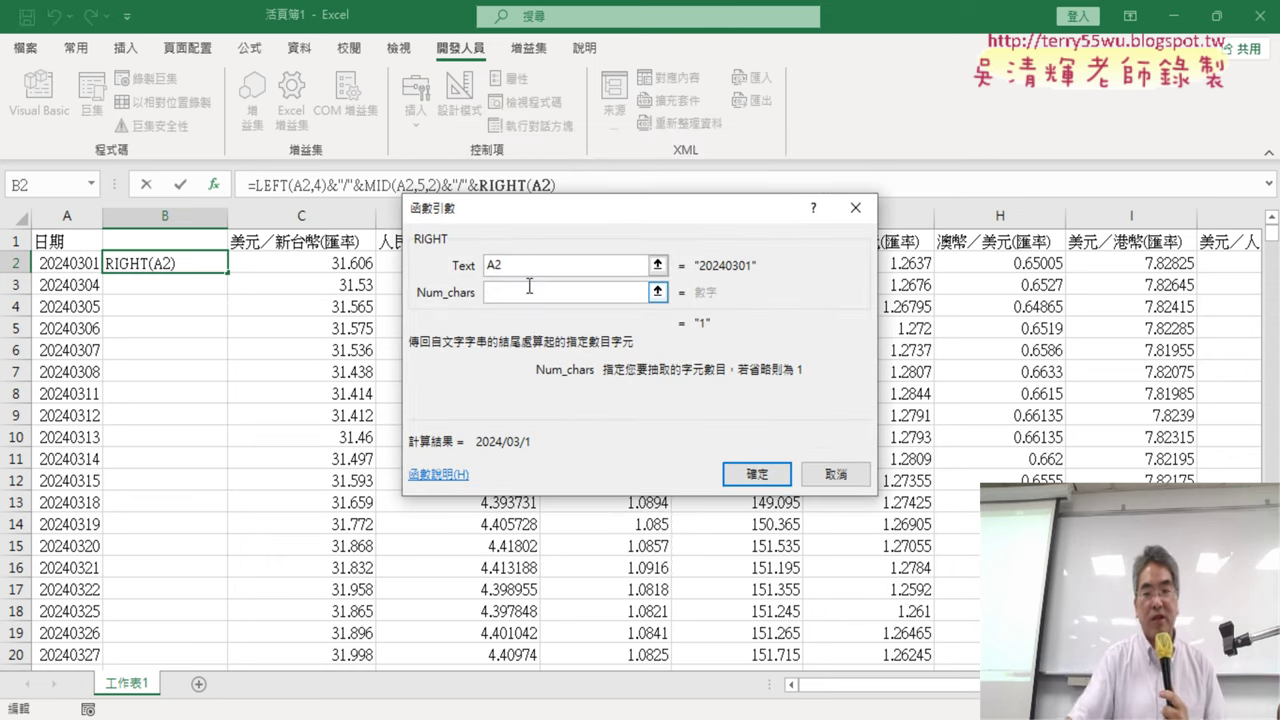
pyautogui.write('2')
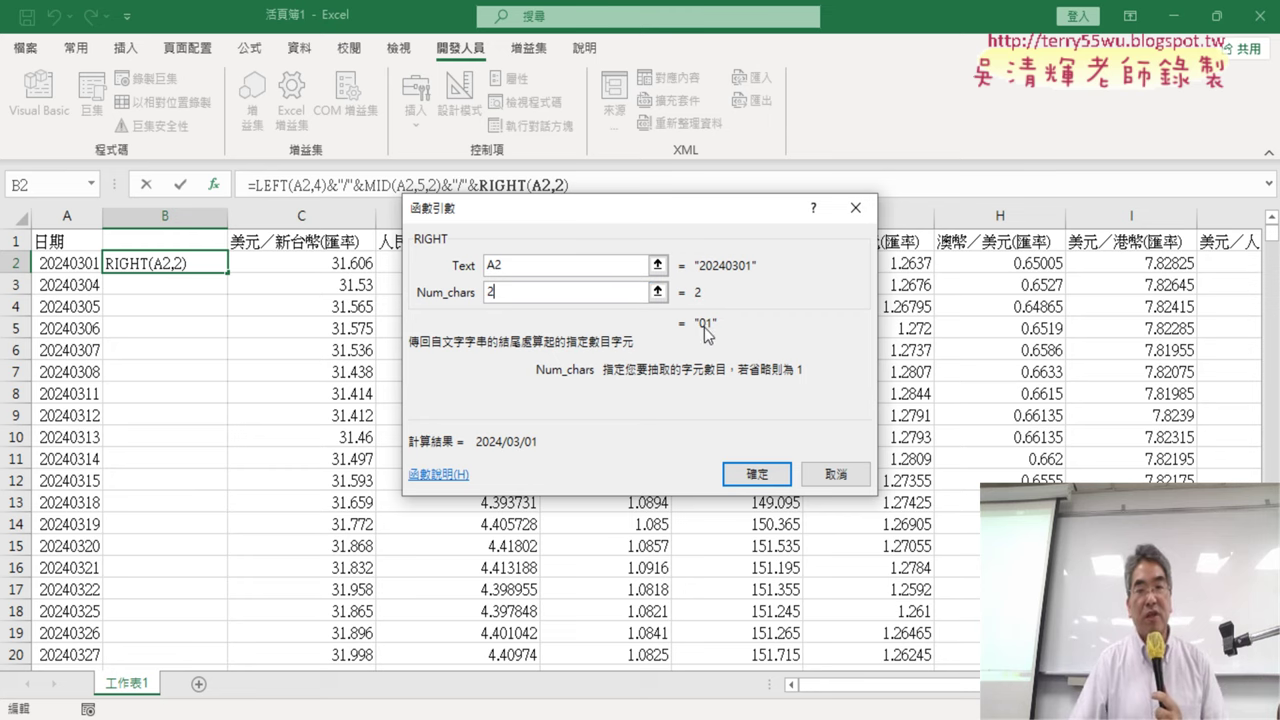
pyautogui.moveTo(677, 210); pyautogui.dragTo(641, 254)
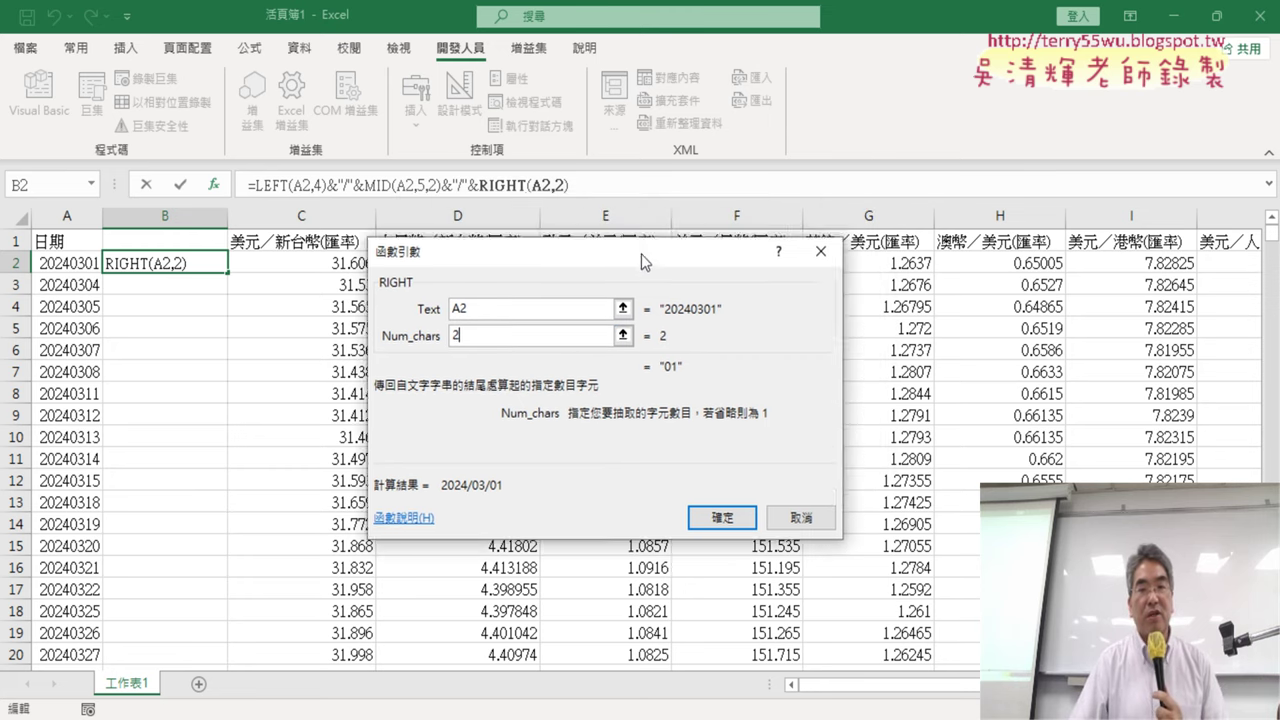
pyautogui.click(729, 520)
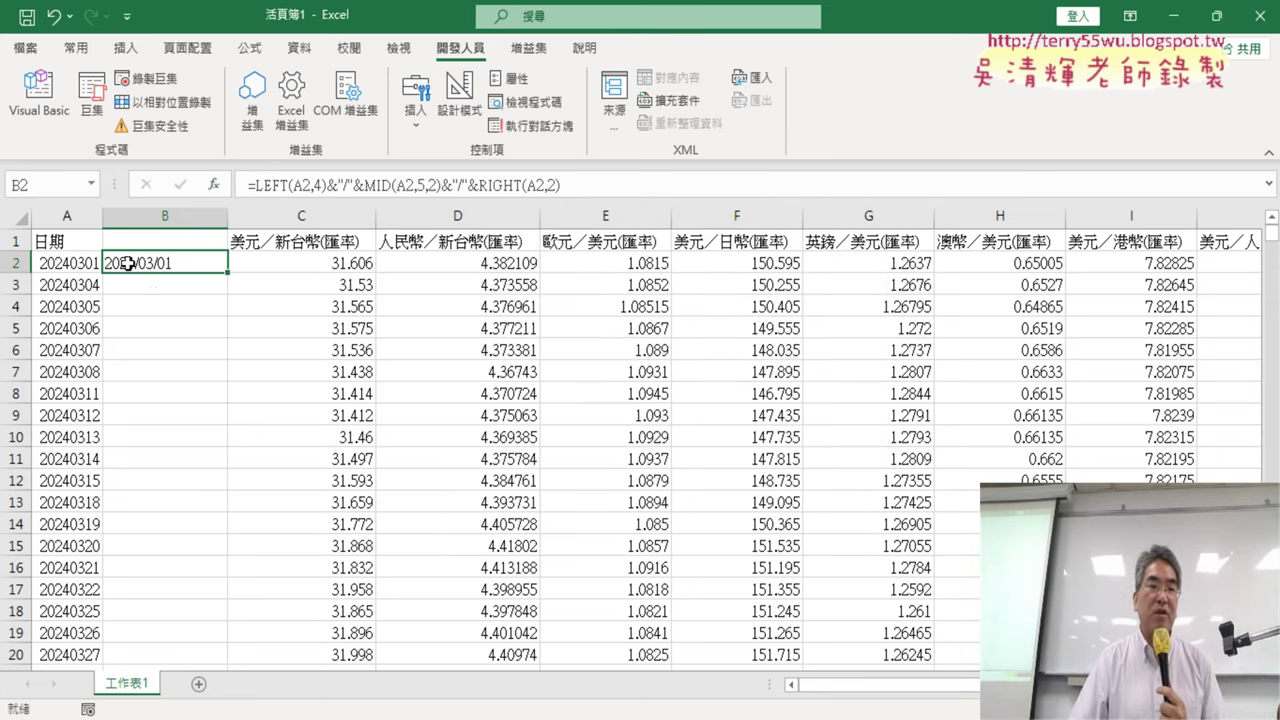
# - Fill the date formula down column B and copy the converted dates
pyautogui.doubleClick(229, 274)
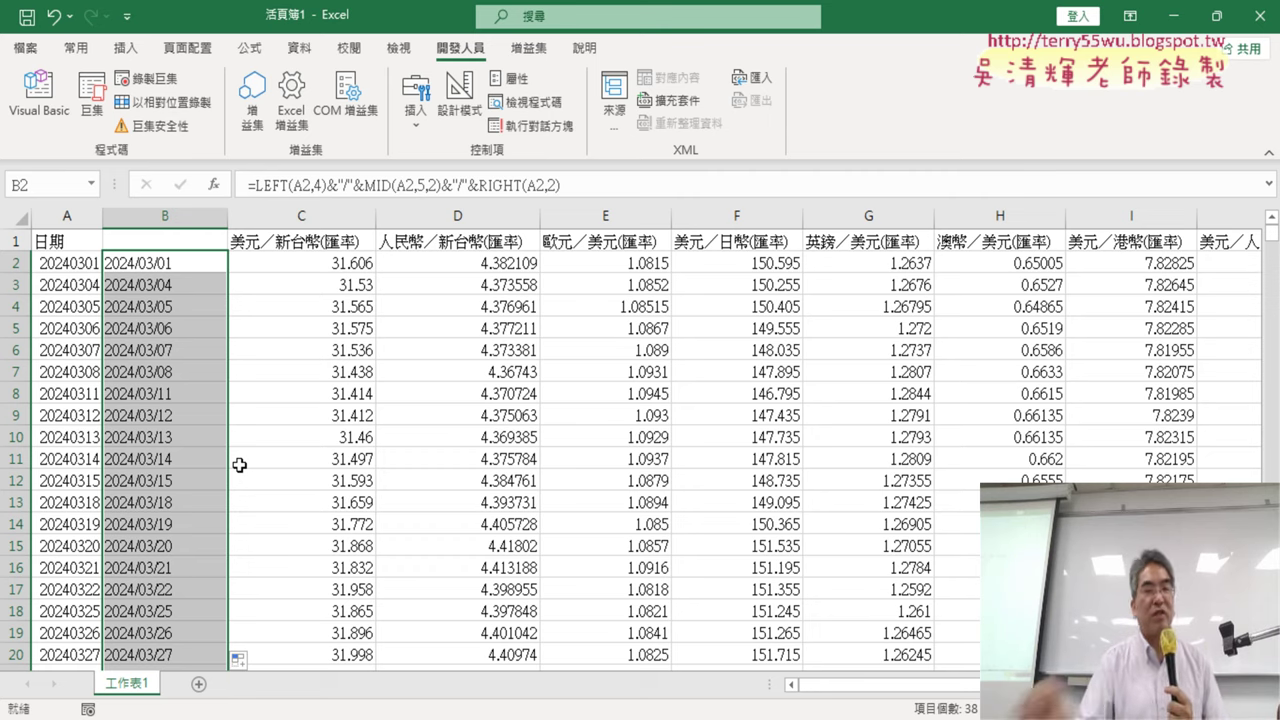
pyautogui.rightClick(130, 293)
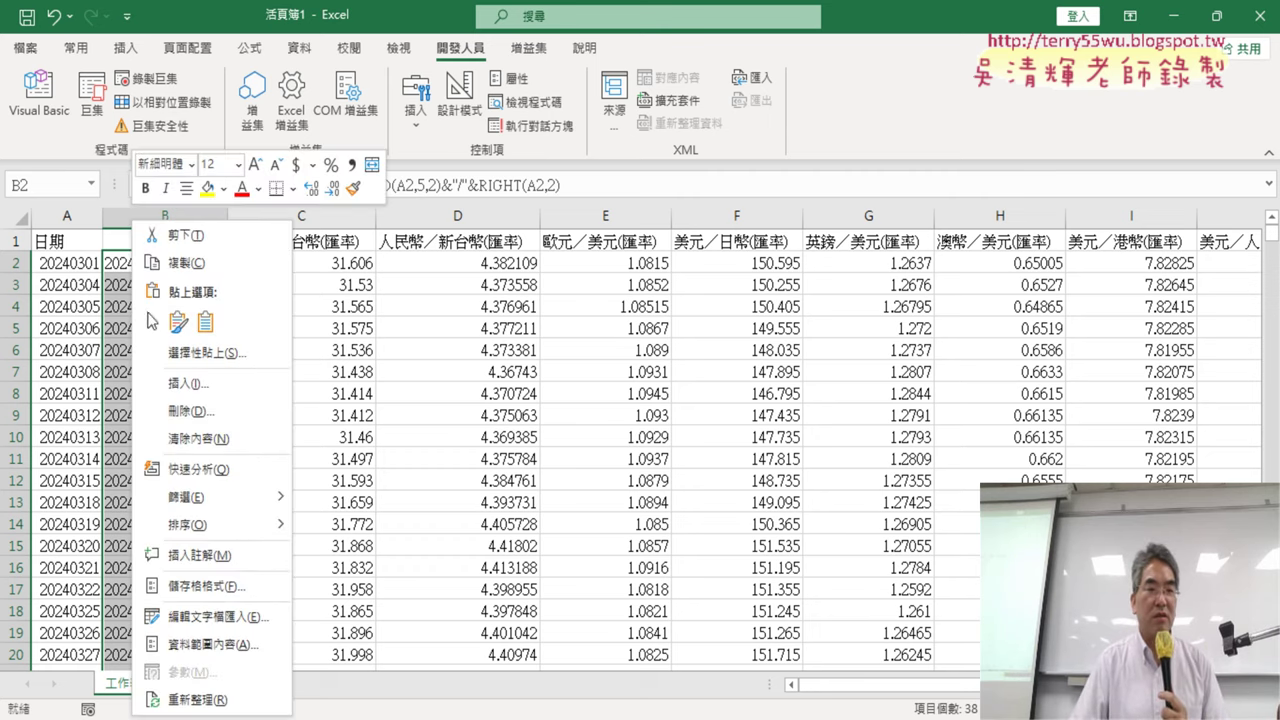
pyautogui.click(197, 266)
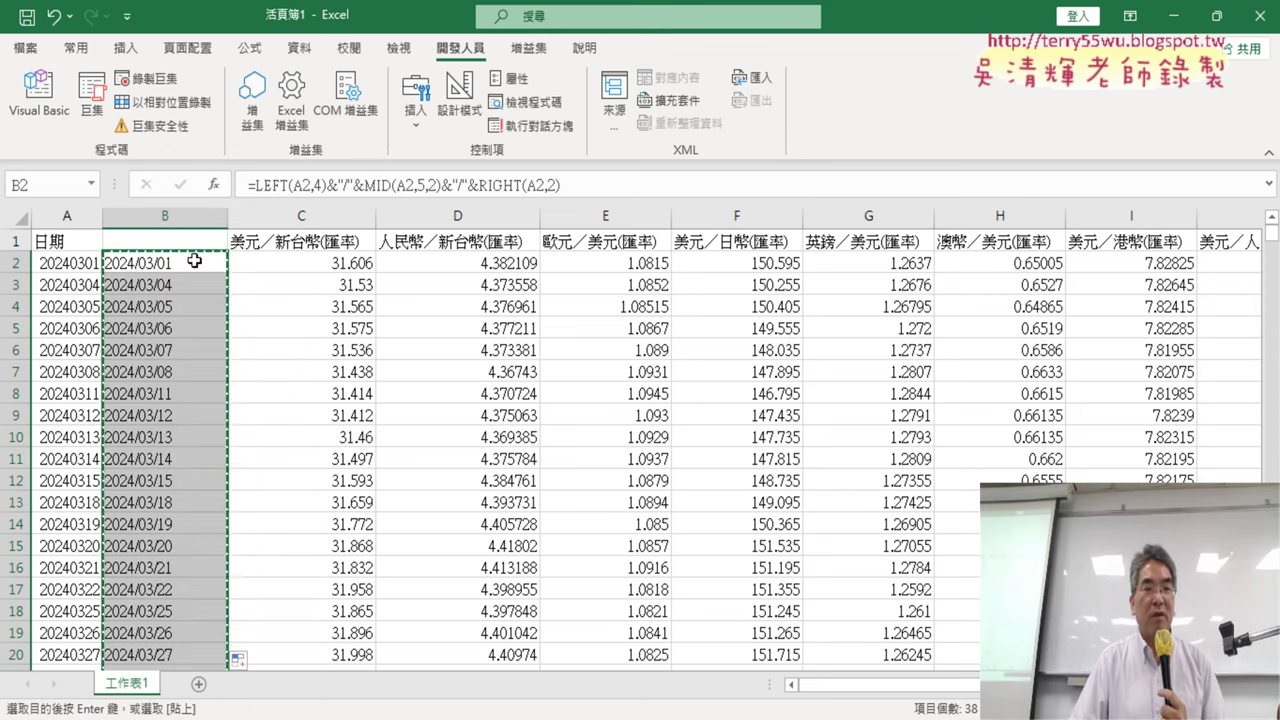
pyautogui.click(57, 265)
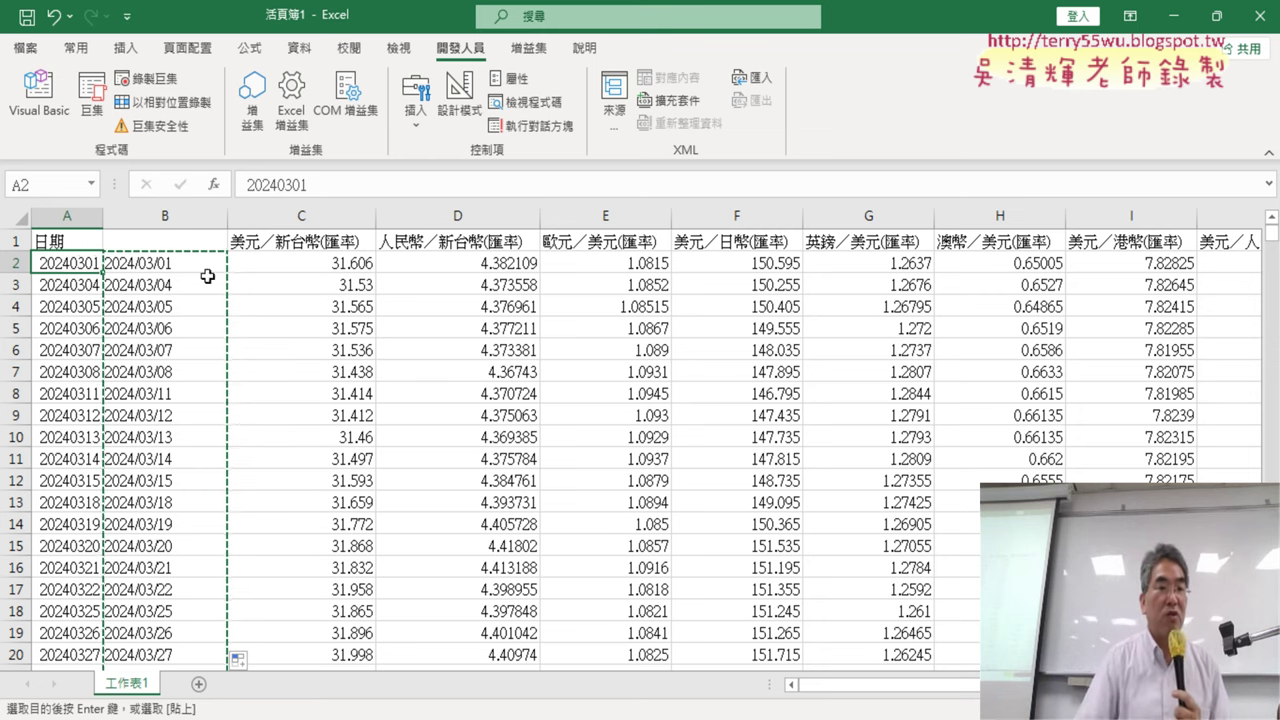
pyautogui.click(177, 264)
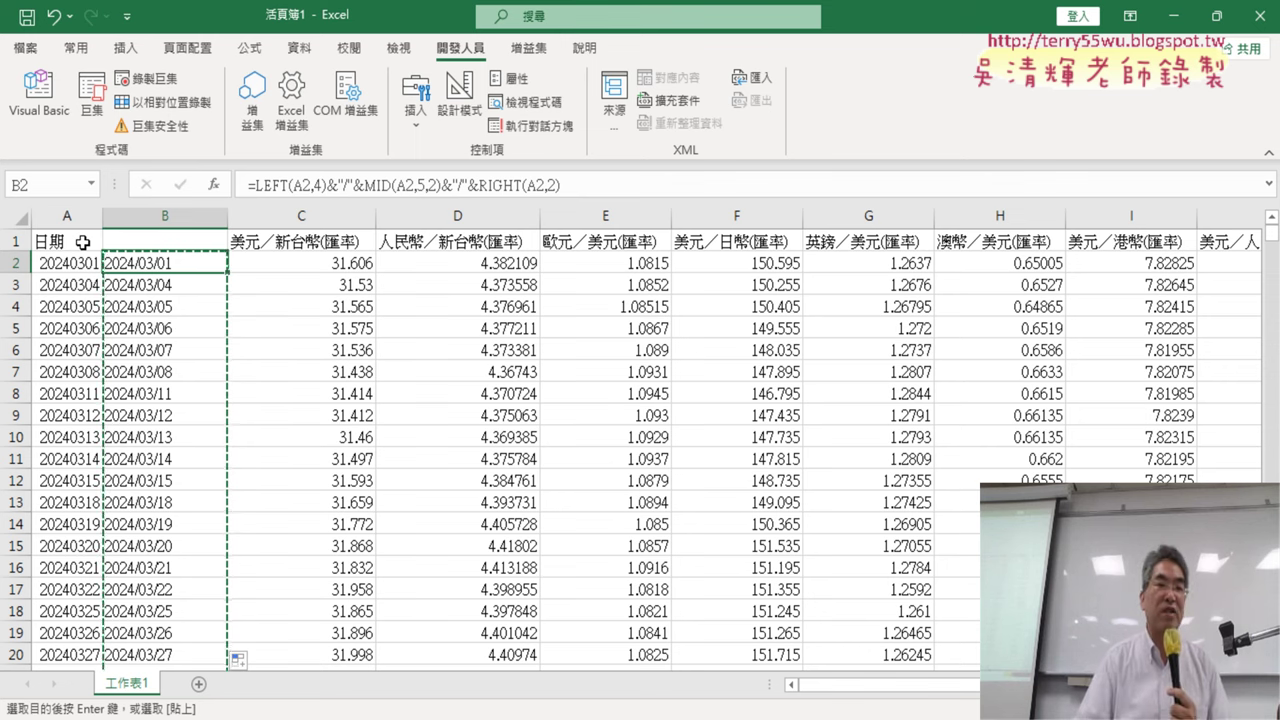
# - Paste the converted dates over column A's dates, then undo the resulting #REF! errors
pyautogui.click(72, 260)
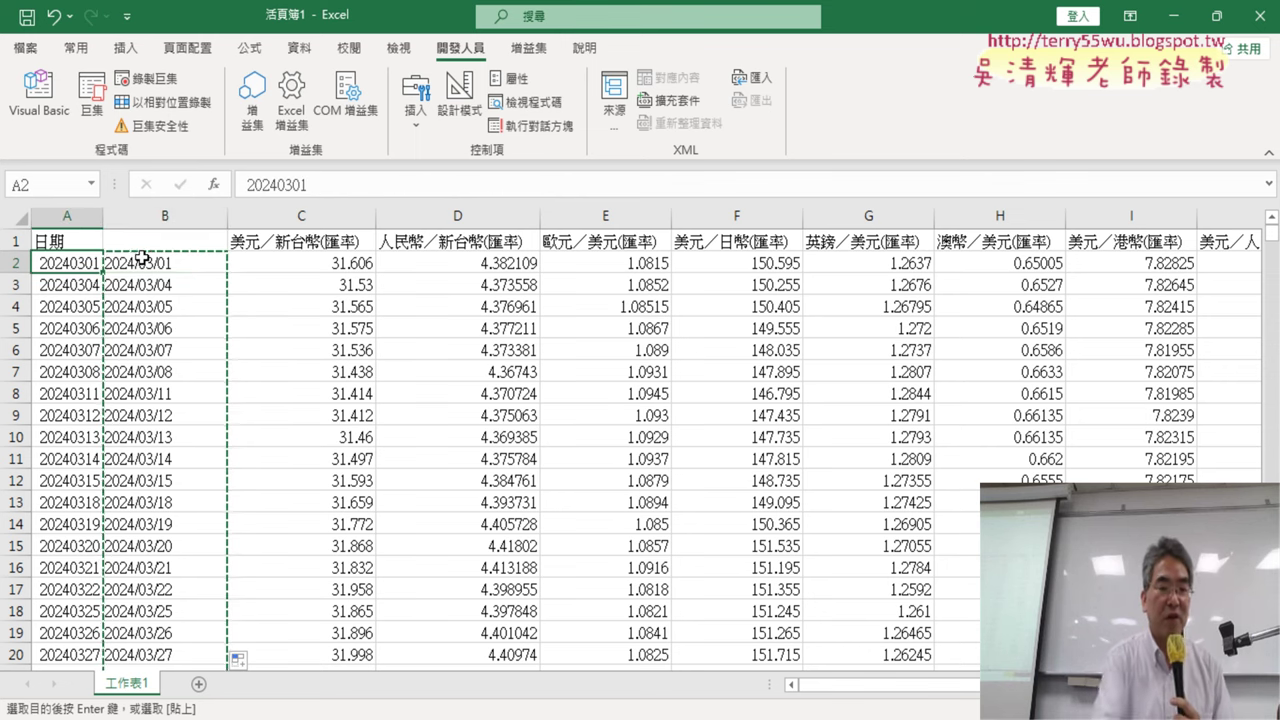
pyautogui.hotkey('ctrl', 'shift', 'Down')
pyautogui.hotkey('ctrl', 'v')
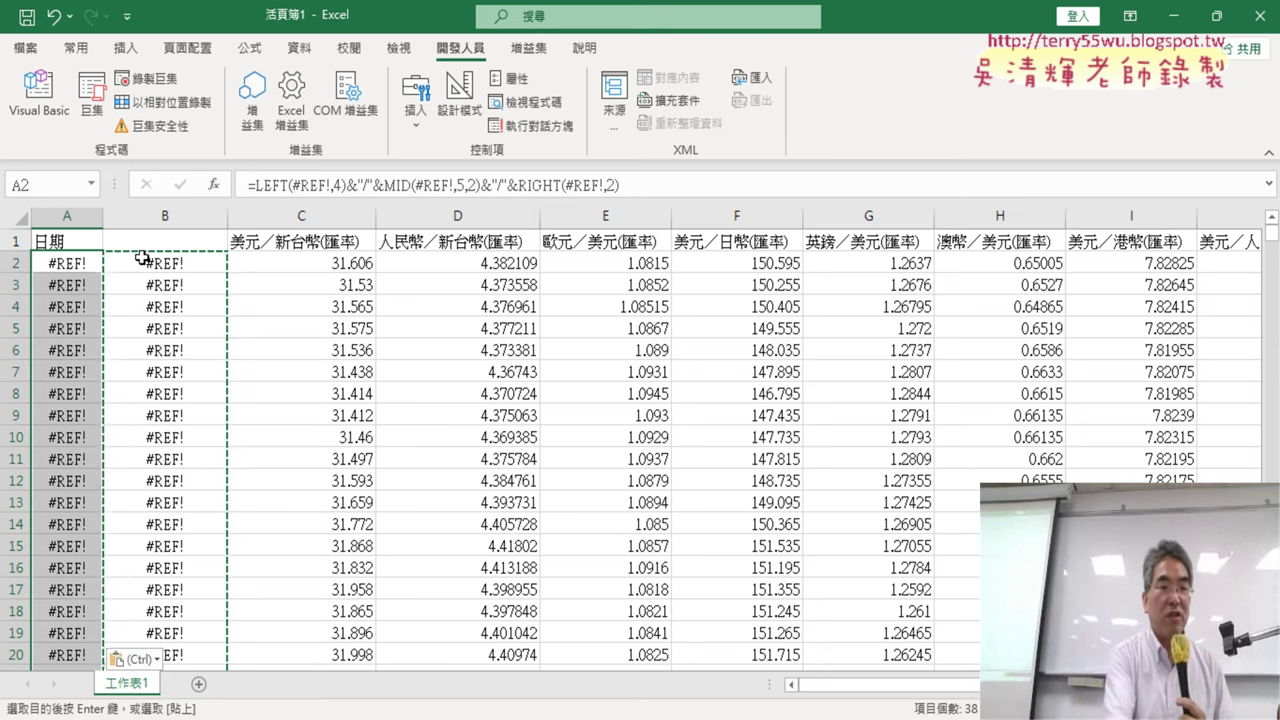
pyautogui.press('ctrl')
# - Paste the converted yyyy/mm/dd dates into column A as values
pyautogui.press('v')
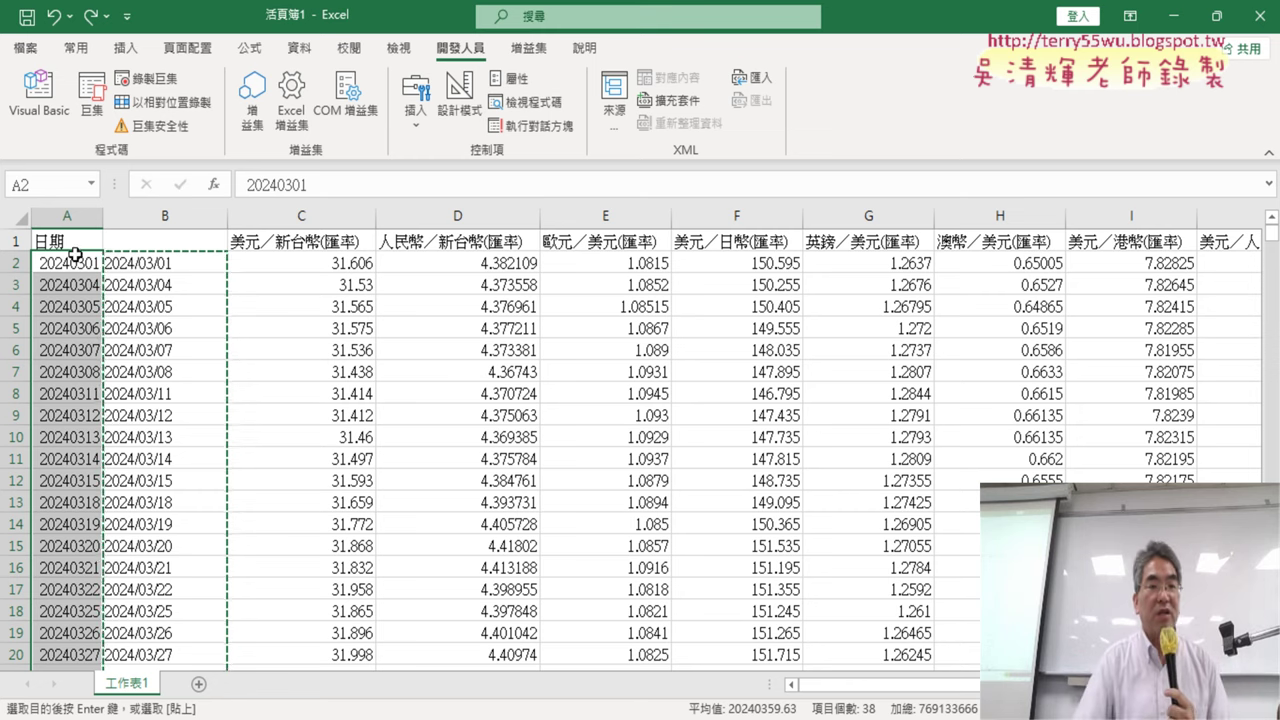
pyautogui.click(72, 260)
pyautogui.rightClick(70, 266)
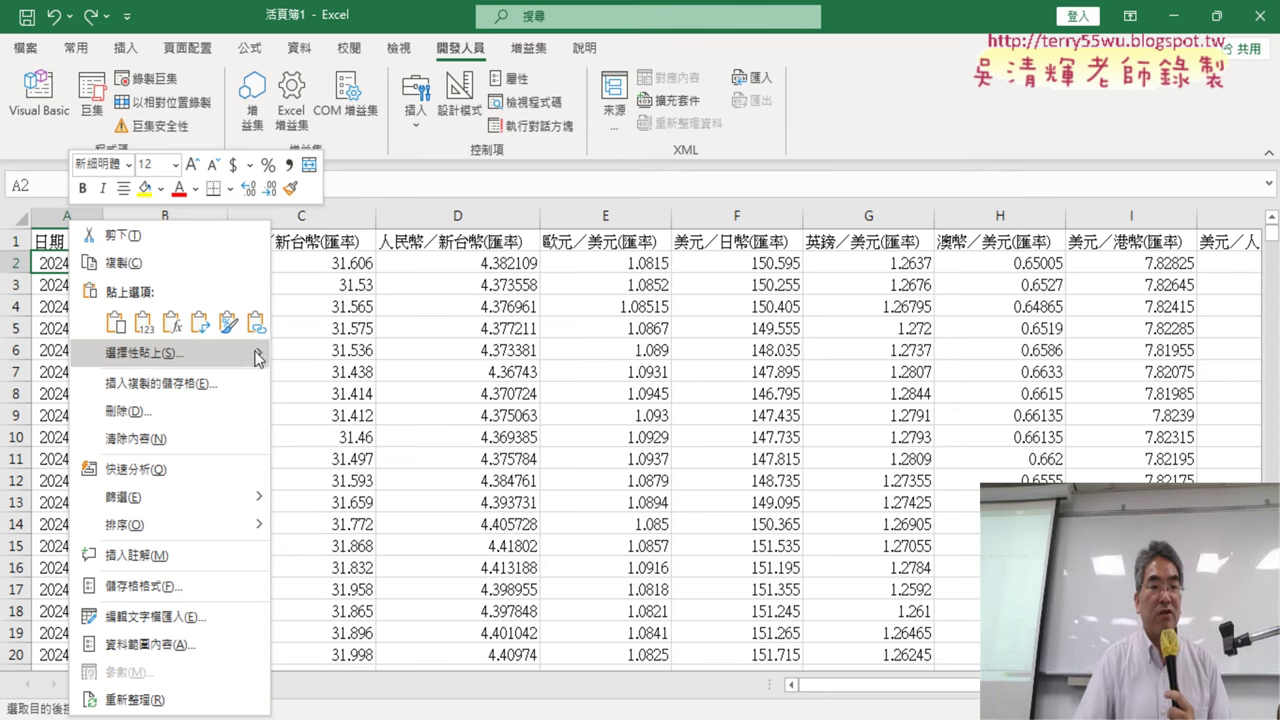
pyautogui.moveTo(252, 358)
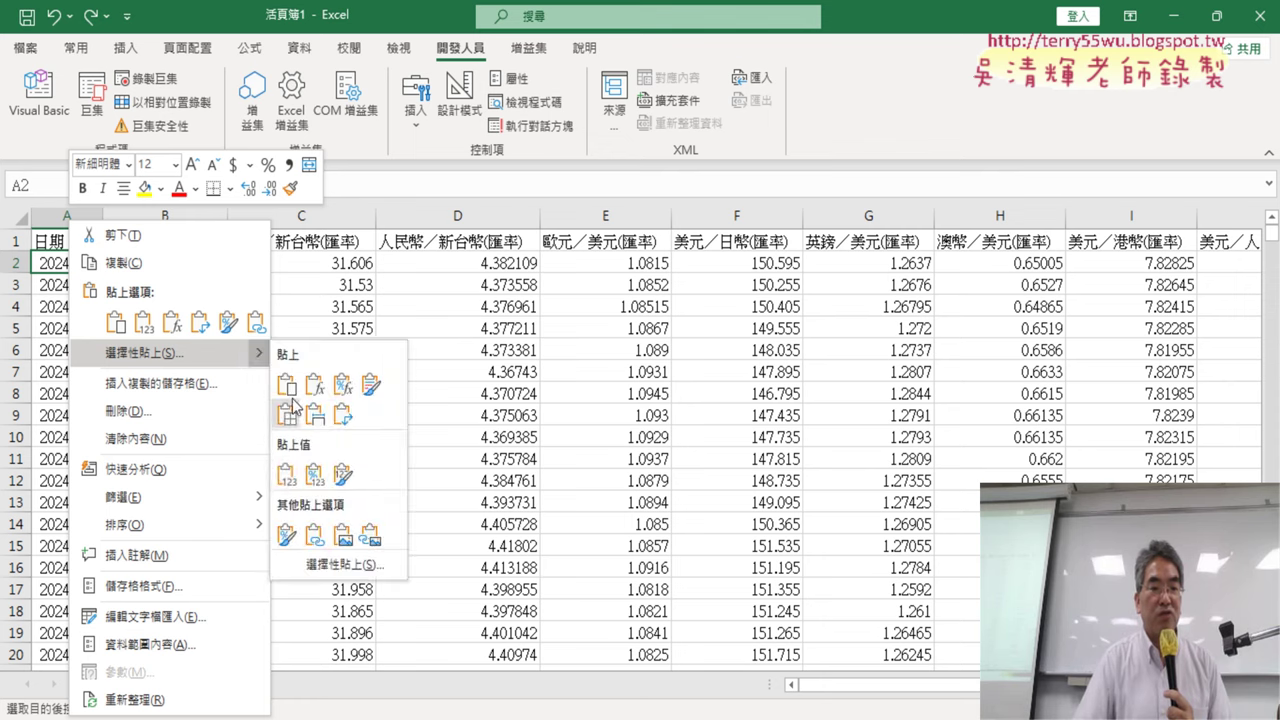
pyautogui.click(287, 476)
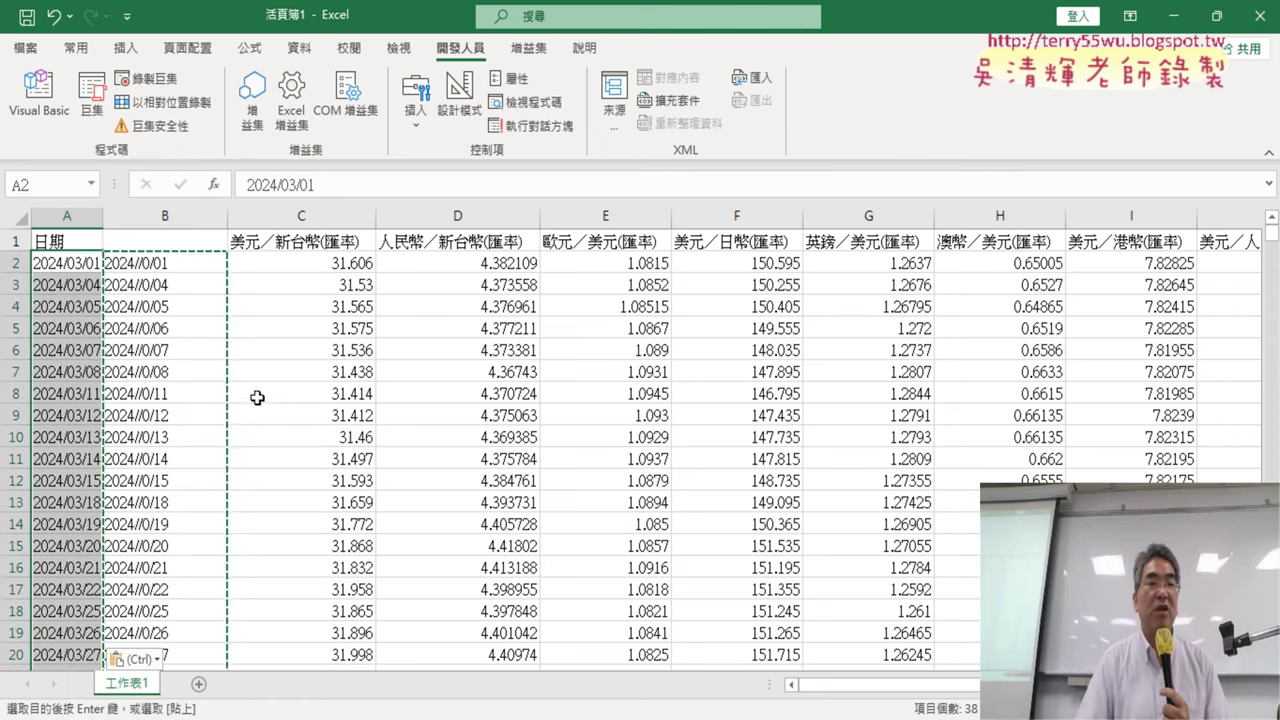
# - Delete helper column B and autofit column A to its dates
pyautogui.click(166, 214)
pyautogui.rightClick(171, 308)
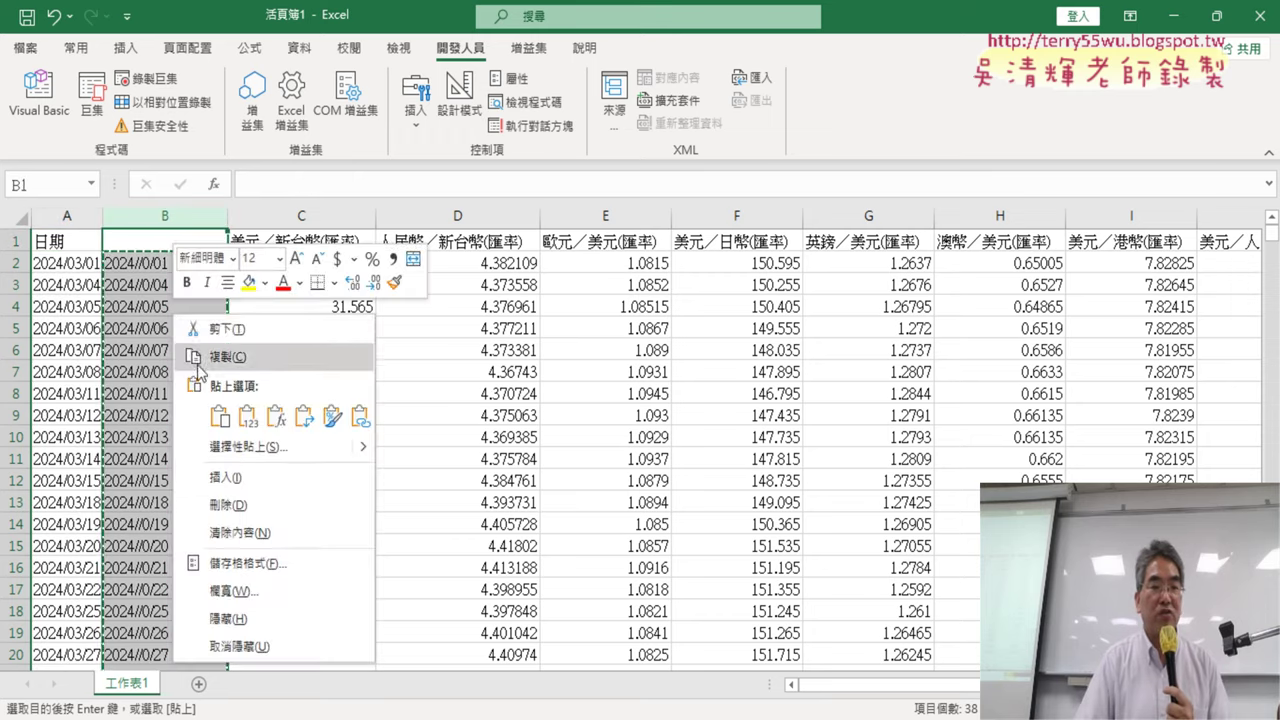
pyautogui.click(266, 508)
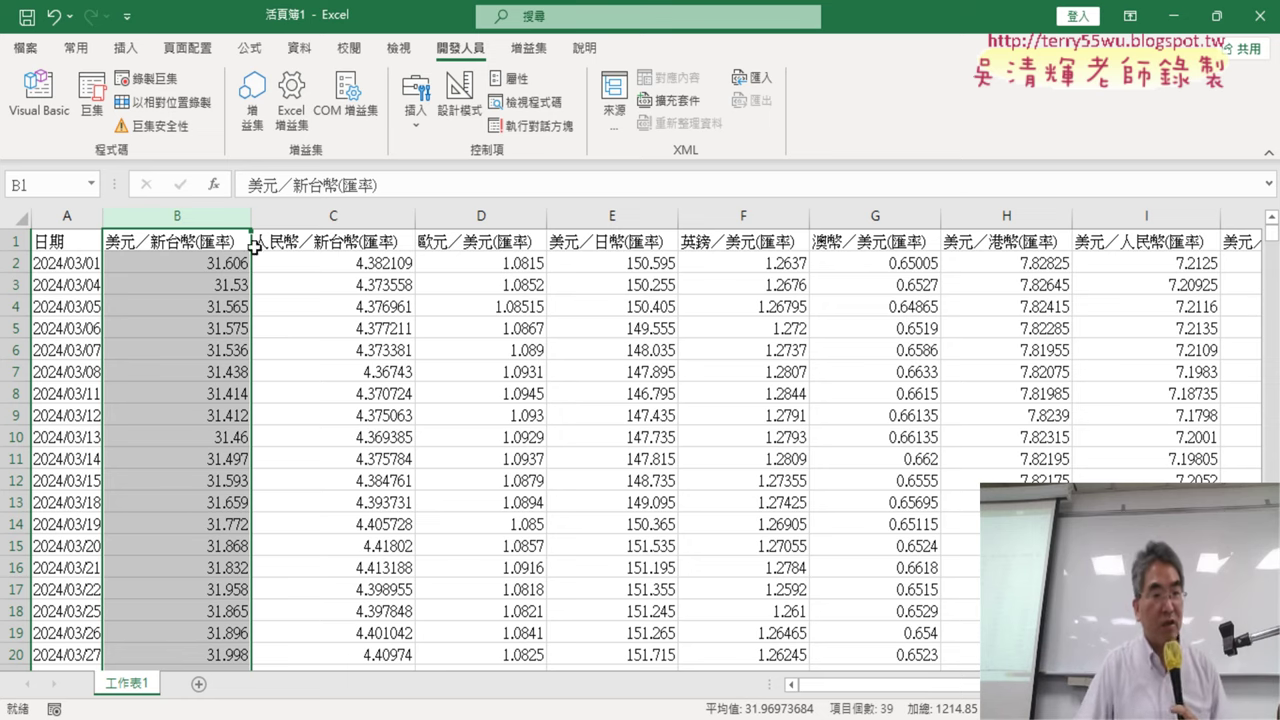
pyautogui.doubleClick(103, 216)
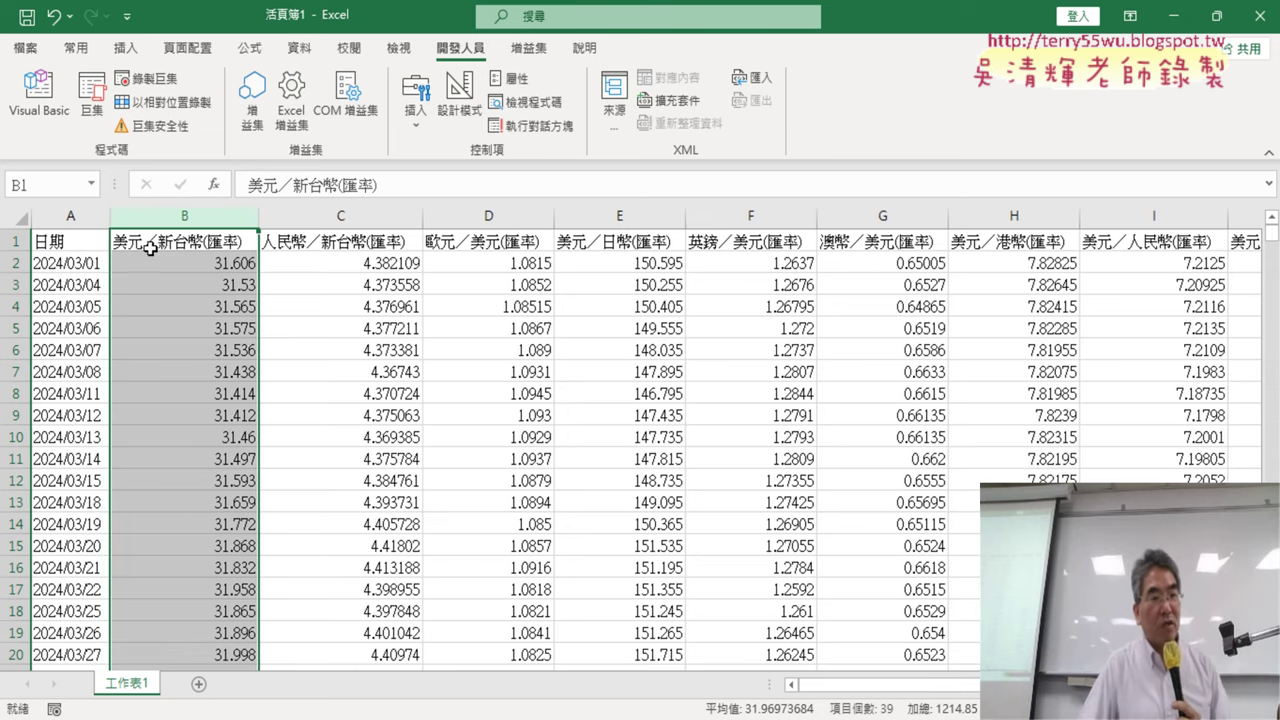
pyautogui.click(92, 268)
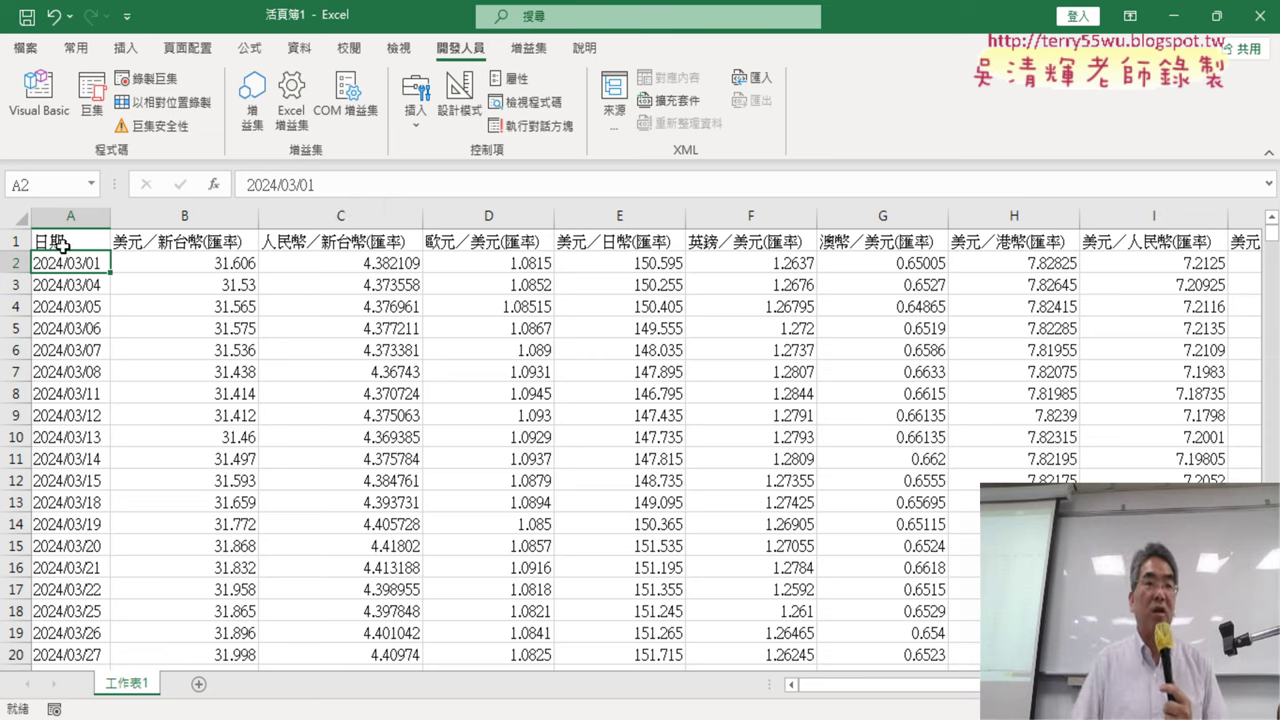
# - Select the dates and USD/TWD rates in A1:B39 and delete the incorrect chart
pyautogui.moveTo(61, 245); pyautogui.dragTo(138, 255)
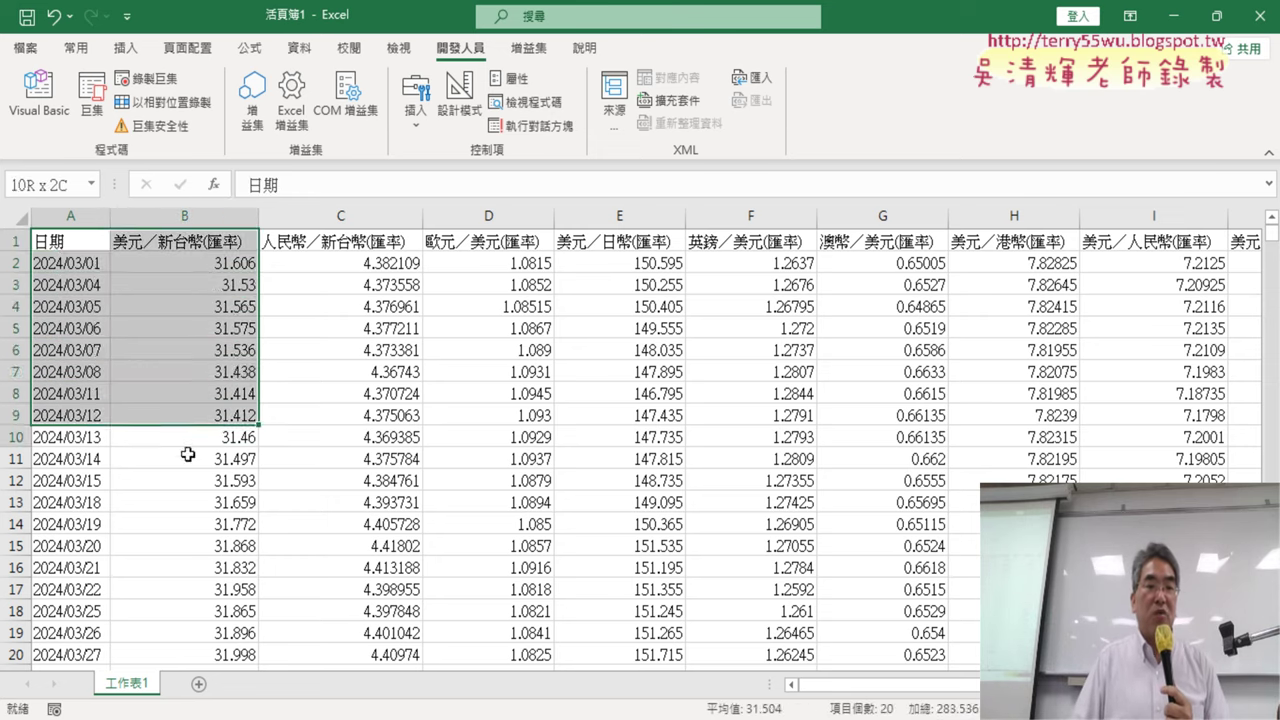
pyautogui.moveTo(177, 273)
pyautogui.mouseDown()
pyautogui.moveTo(255, 662)
pyautogui.moveTo(176, 474)
pyautogui.moveTo(175, 567)
pyautogui.mouseUp()
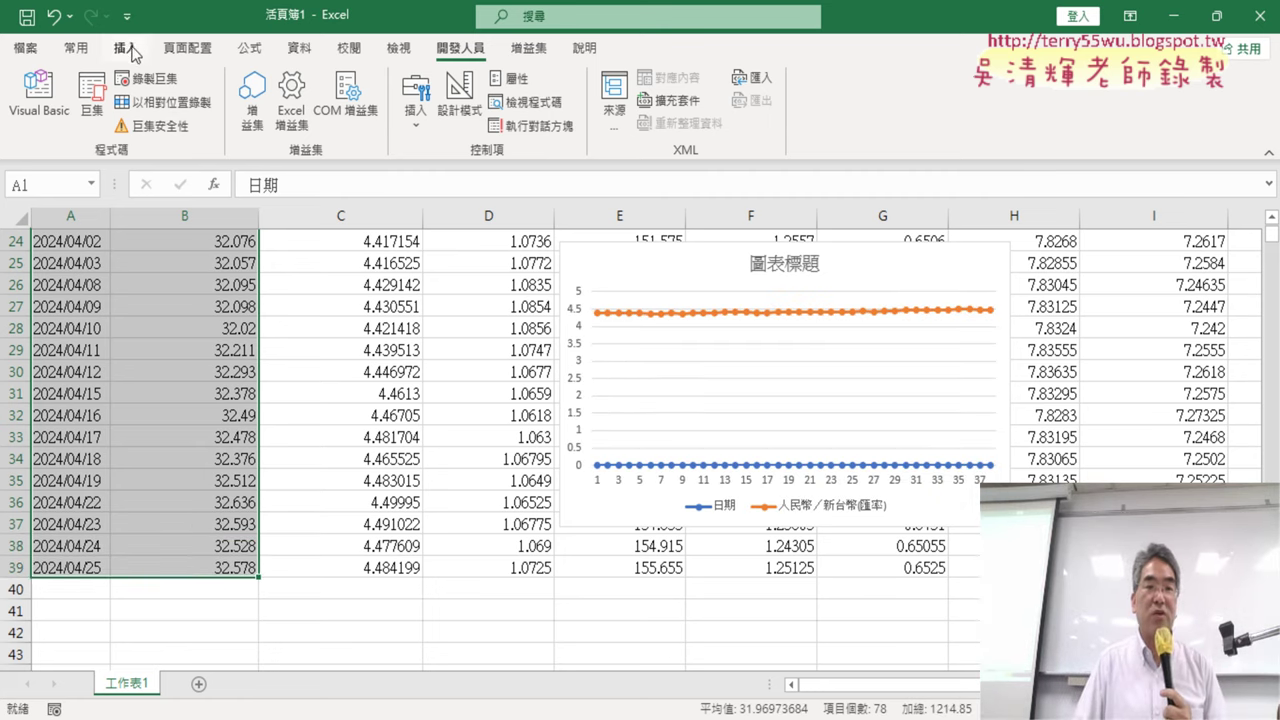
pyautogui.click(980, 262)
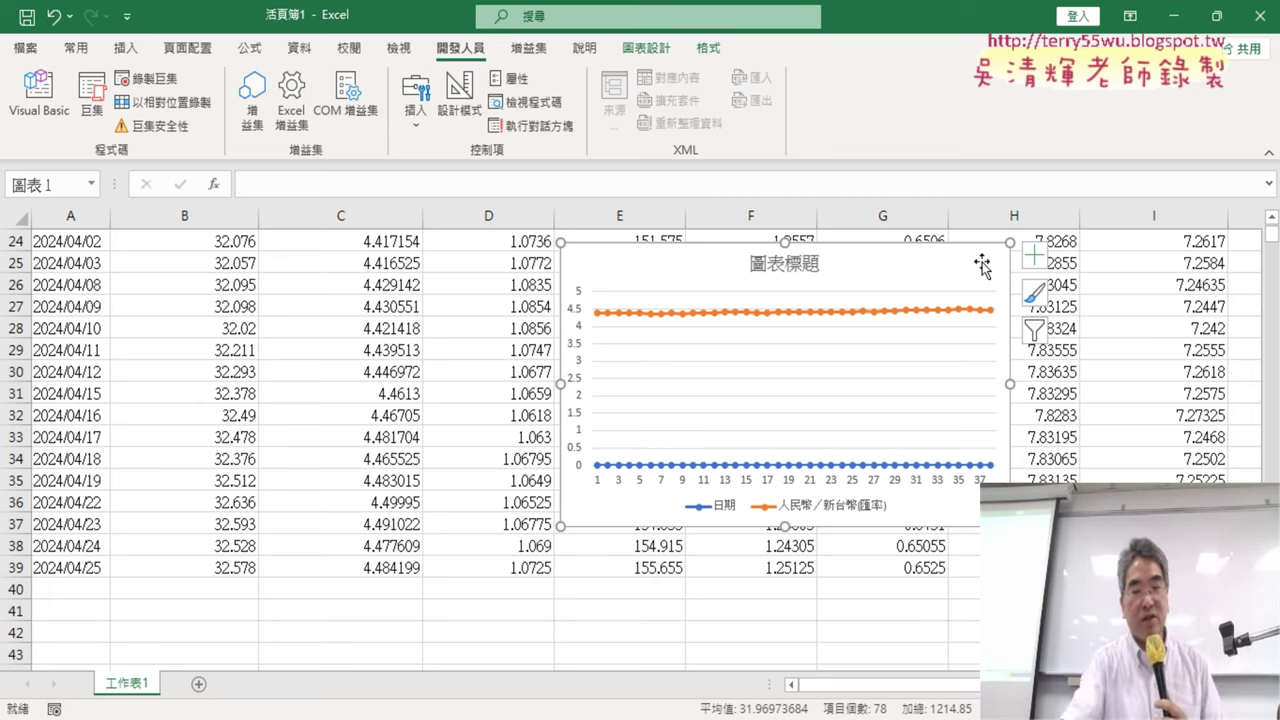
pyautogui.press('Delete')
# - Insert a Line with Markers chart from the selected data
pyautogui.scroll(5, 423, 394)
pyautogui.scroll(3, 297, 371)
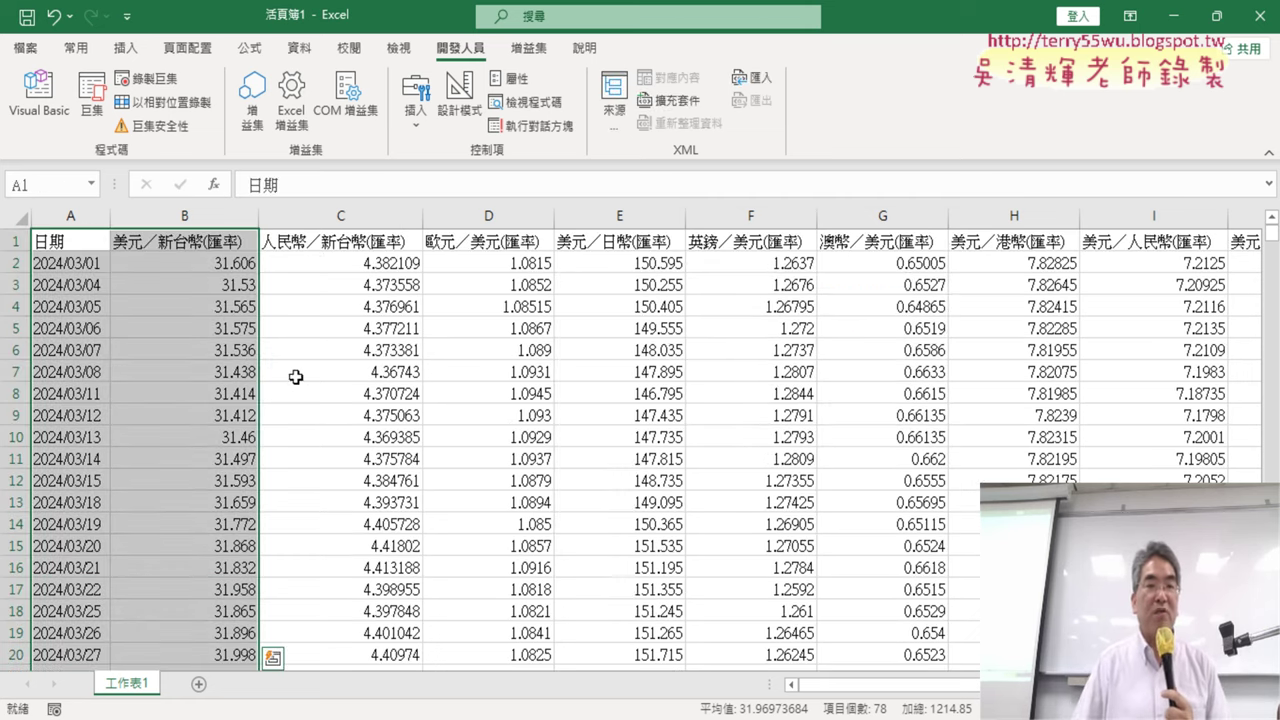
pyautogui.click(130, 48)
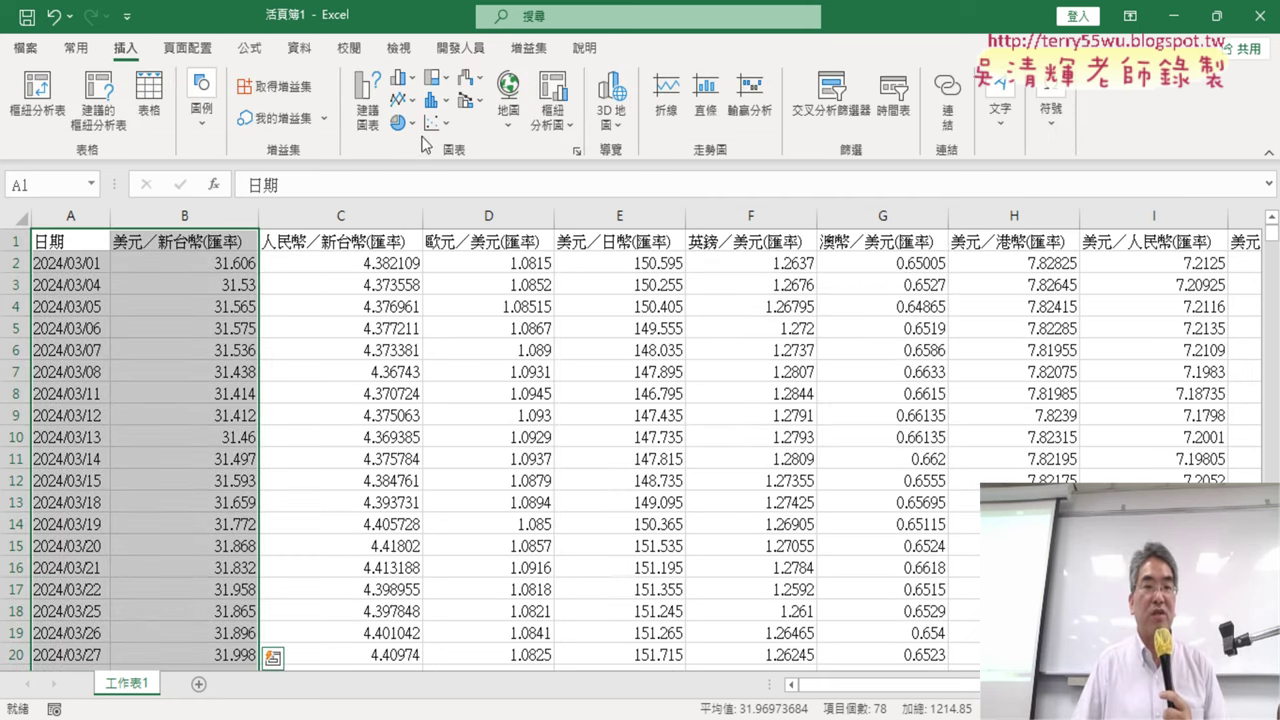
pyautogui.click(412, 100)
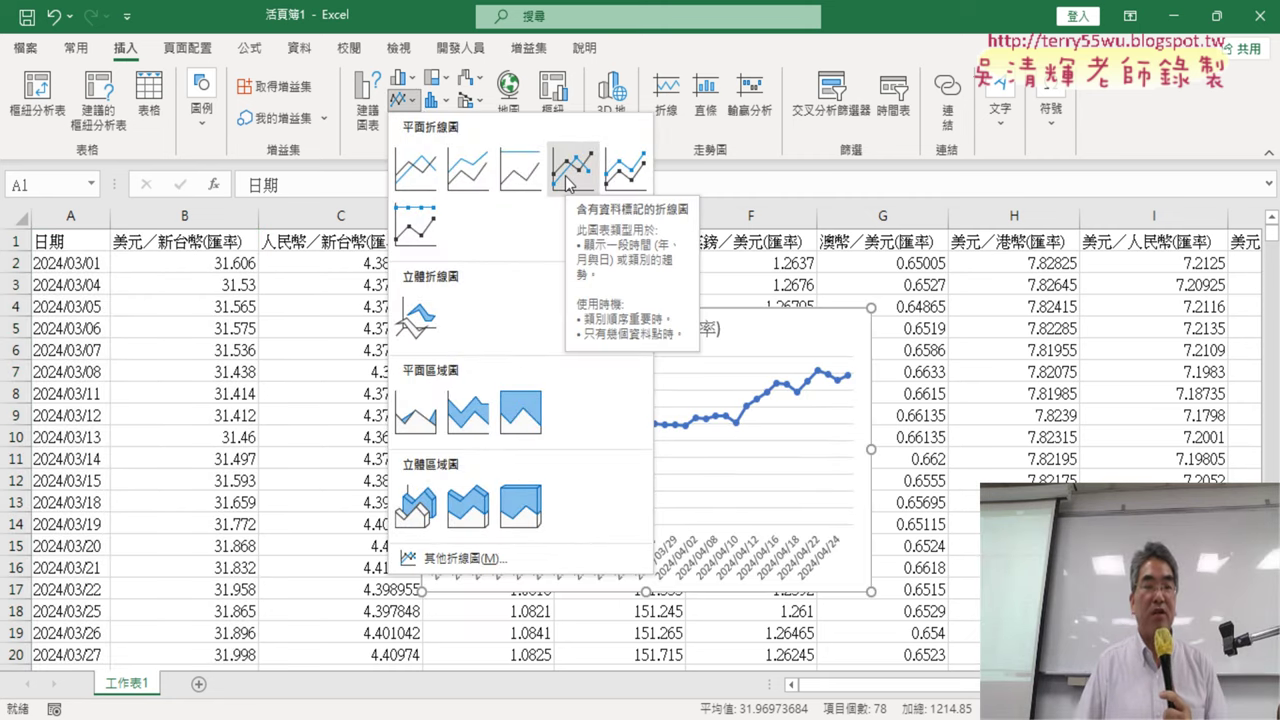
pyautogui.click(569, 175)
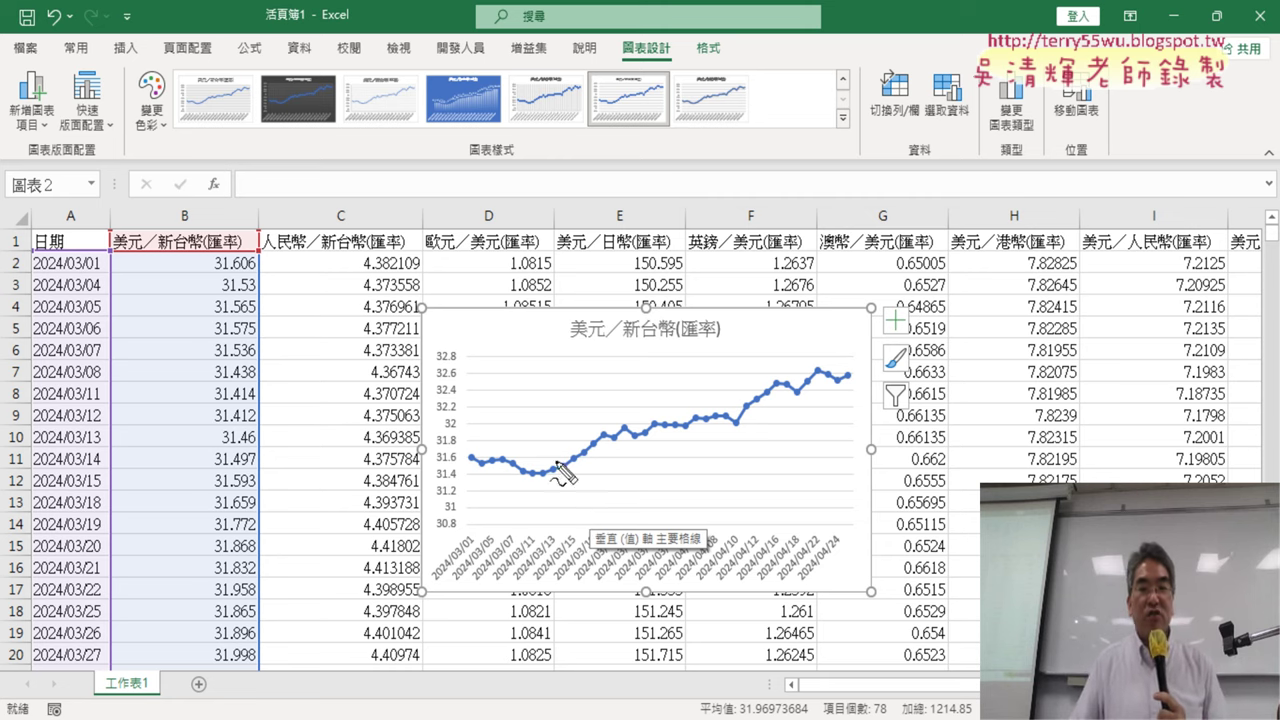
# - Circle the 日期 header, frame the date and rate columns, and arrow them to the chart
pyautogui.moveTo(52, 256)
pyautogui.mouseDown()
pyautogui.moveTo(36, 246)
pyautogui.moveTo(20, 560)
pyautogui.mouseUp()
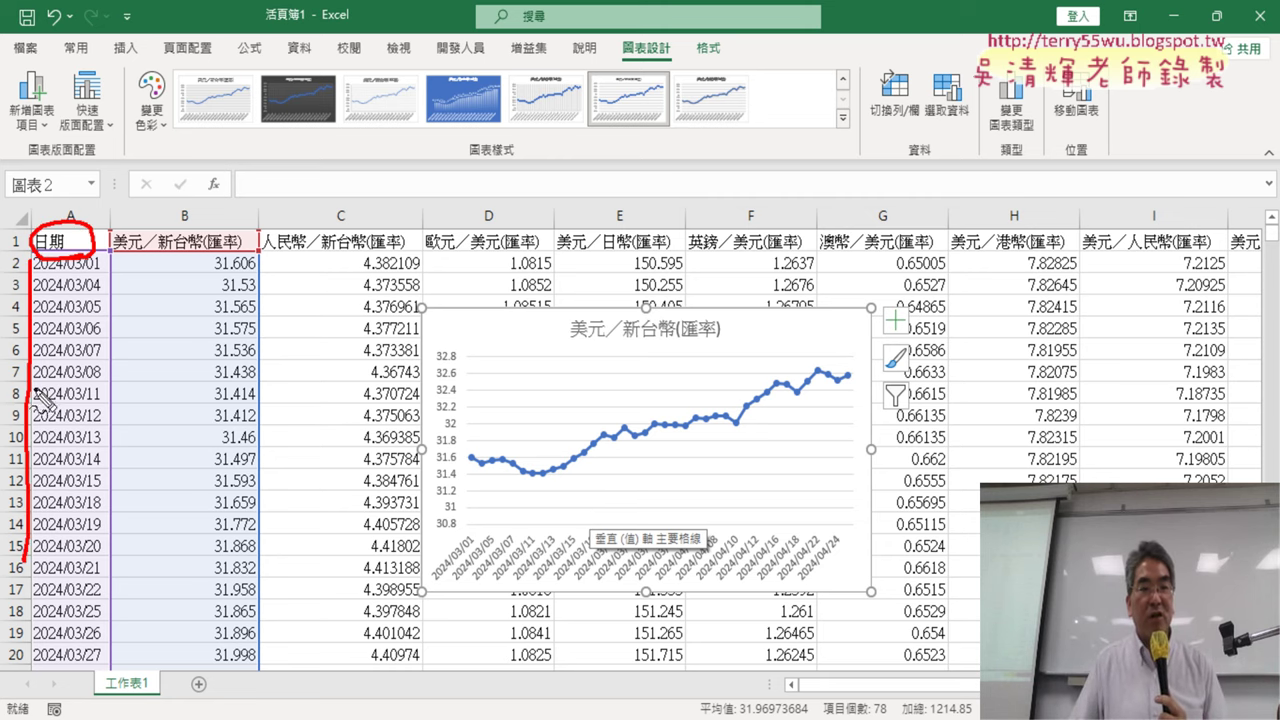
pyautogui.moveTo(95, 241); pyautogui.dragTo(0, 584)
pyautogui.moveTo(118, 466)
pyautogui.mouseDown()
pyautogui.moveTo(432, 560)
pyautogui.moveTo(408, 580)
pyautogui.mouseUp()
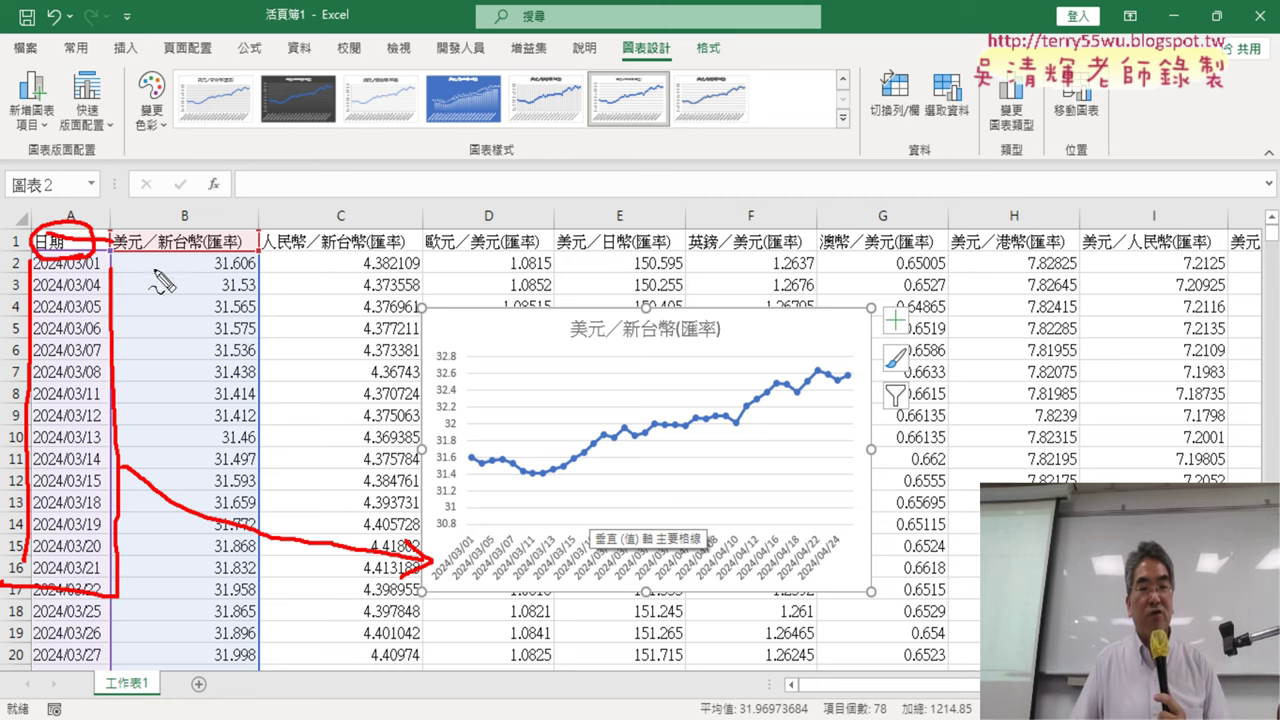
pyautogui.moveTo(175, 258); pyautogui.dragTo(170, 595)
pyautogui.moveTo(172, 256)
pyautogui.mouseDown()
pyautogui.moveTo(272, 560)
pyautogui.moveTo(166, 604)
pyautogui.mouseUp()
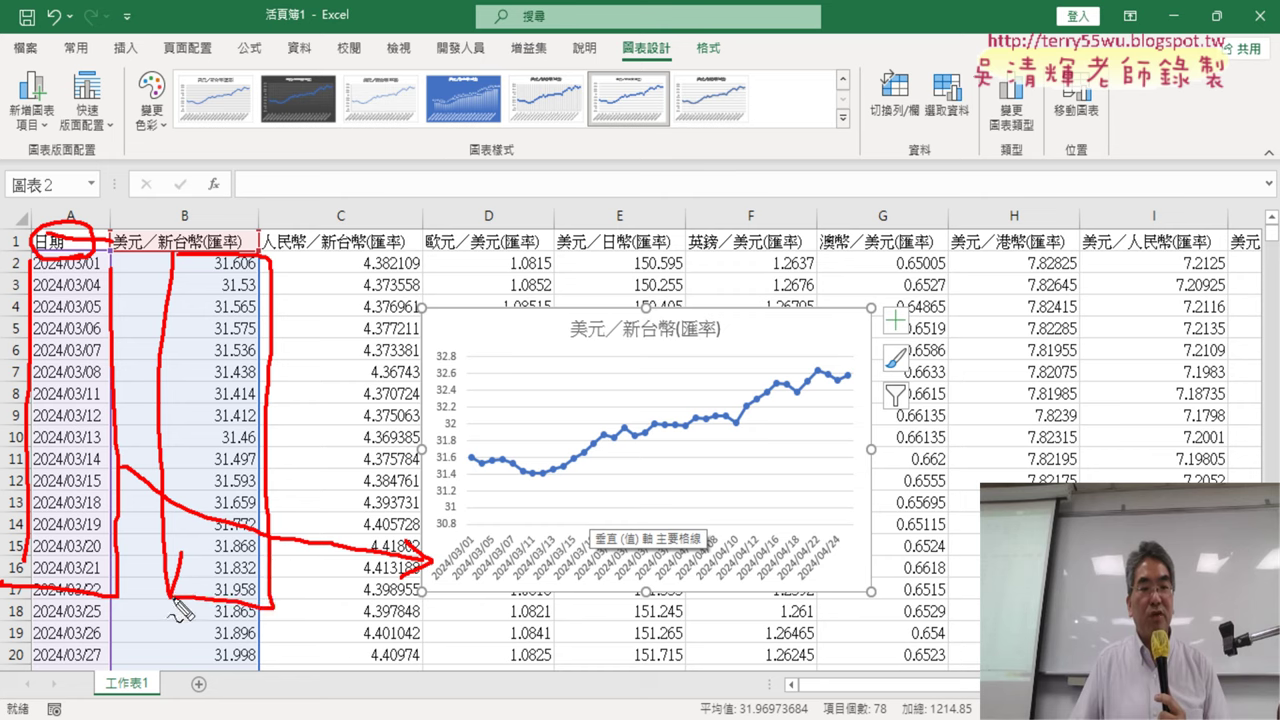
pyautogui.moveTo(180, 556); pyautogui.dragTo(172, 598)
pyautogui.moveTo(225, 255)
pyautogui.mouseDown()
pyautogui.moveTo(447, 316)
pyautogui.moveTo(462, 290)
pyautogui.mouseUp()
# - Mark the chart's value axis, its first and last dates, and the top of the rate scale
pyautogui.moveTo(464, 350)
pyautogui.mouseDown()
pyautogui.moveTo(472, 522)
pyautogui.moveTo(846, 522)
pyautogui.moveTo(822, 534)
pyautogui.mouseUp()
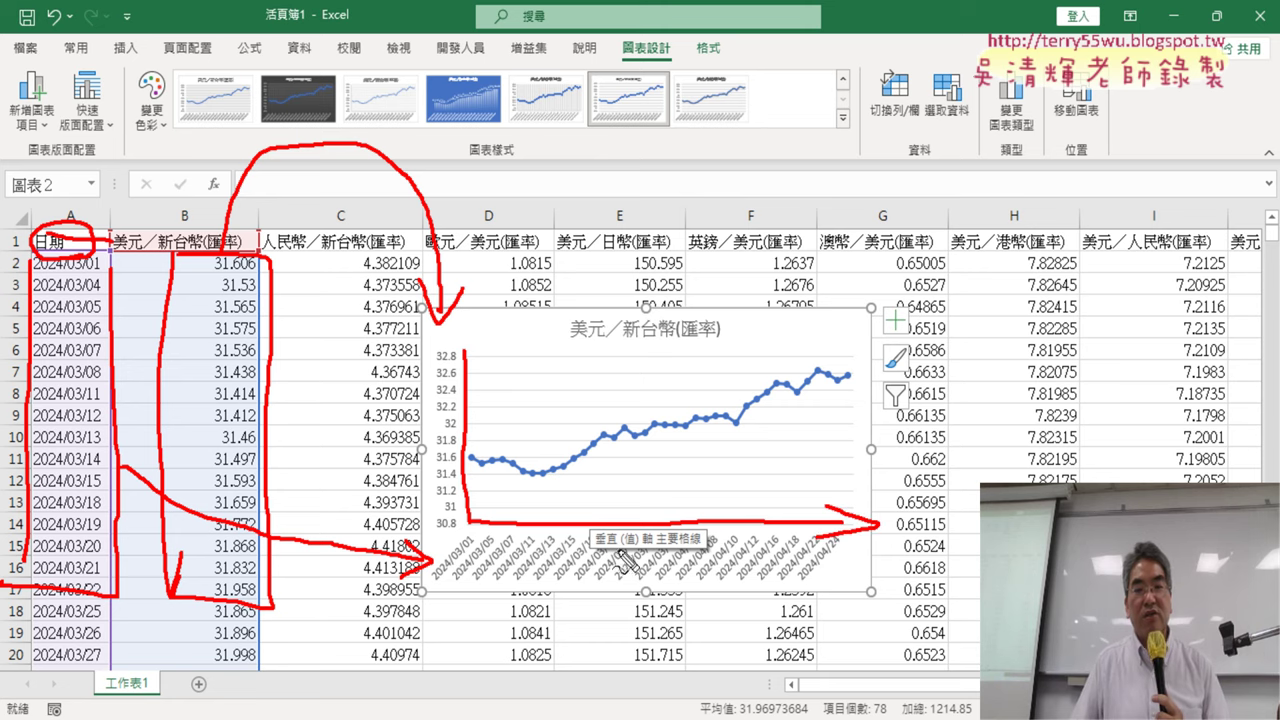
pyautogui.moveTo(450, 562); pyautogui.dragTo(472, 546)
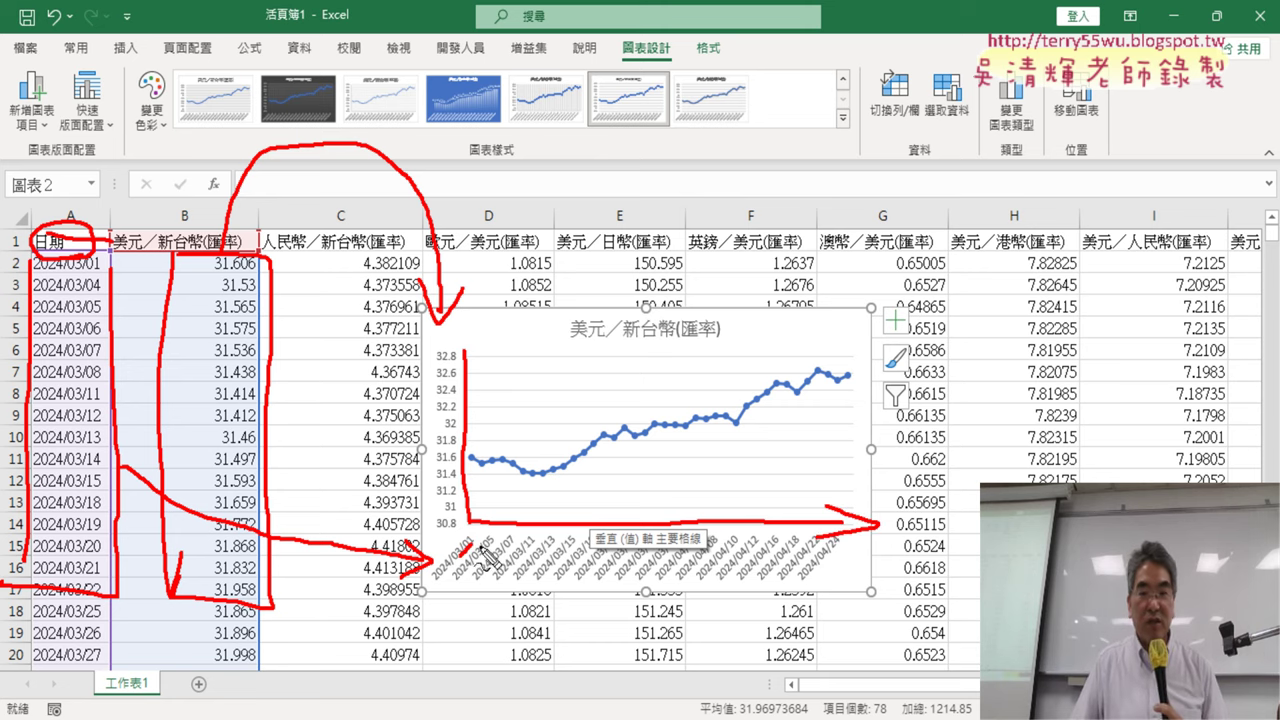
pyautogui.moveTo(830, 564); pyautogui.dragTo(844, 548)
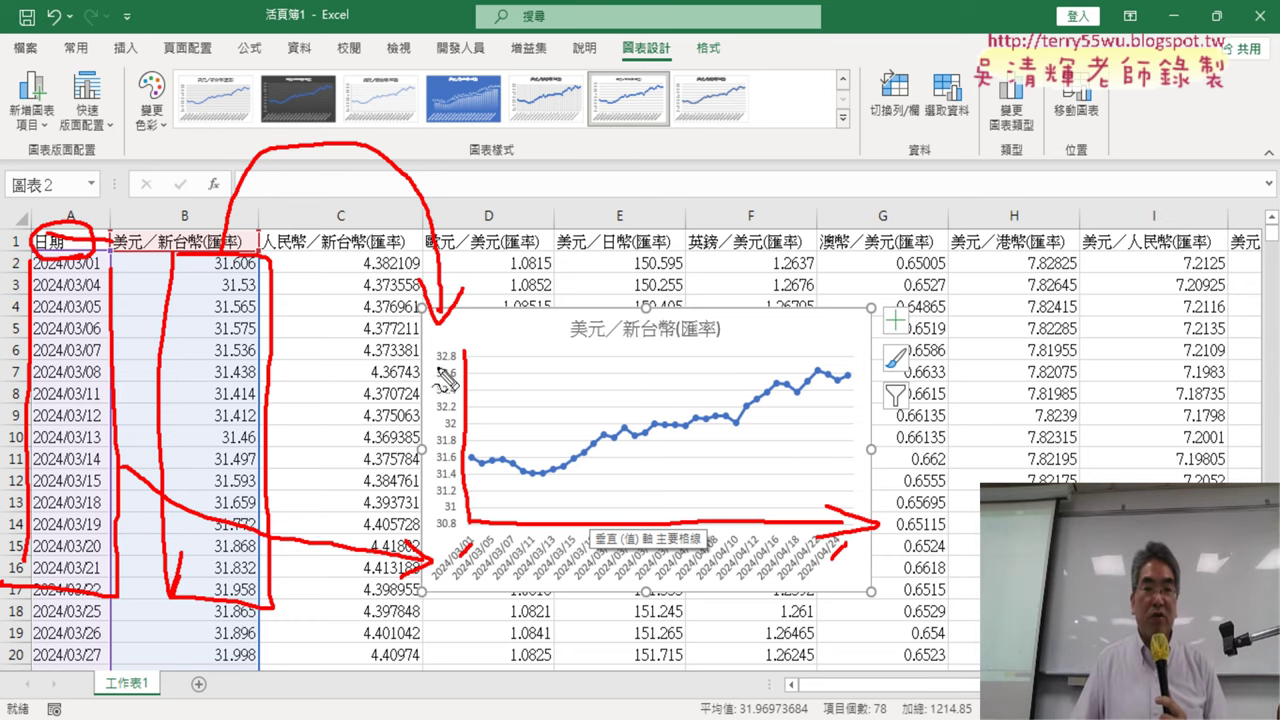
pyautogui.moveTo(437, 367); pyautogui.dragTo(456, 366)
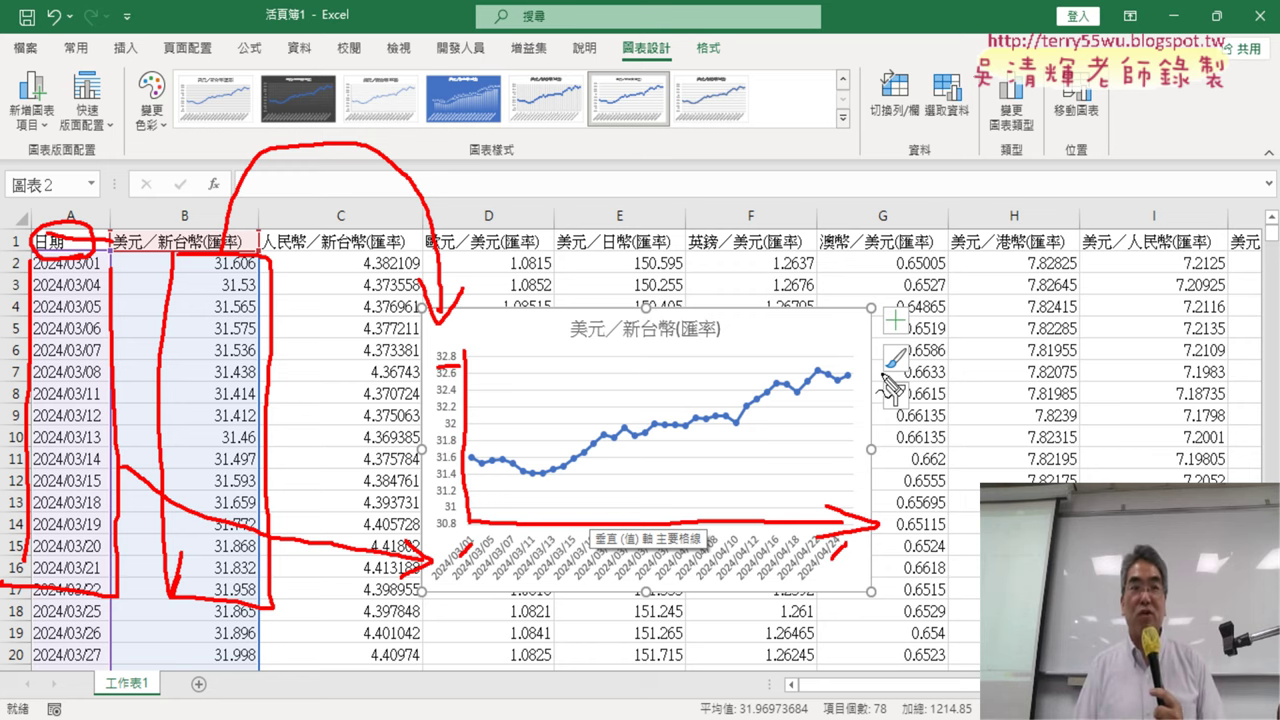
# - Draw a red ink arrow from the Chart Design ribbon down to the 日期 header in A1
pyautogui.moveTo(185, 126)
pyautogui.mouseDown()
pyautogui.moveTo(158, 131)
pyautogui.moveTo(85, 218)
pyautogui.mouseUp()
pyautogui.moveTo(78, 170); pyautogui.dragTo(85, 220)
pyautogui.moveTo(135, 180); pyautogui.dragTo(87, 220)
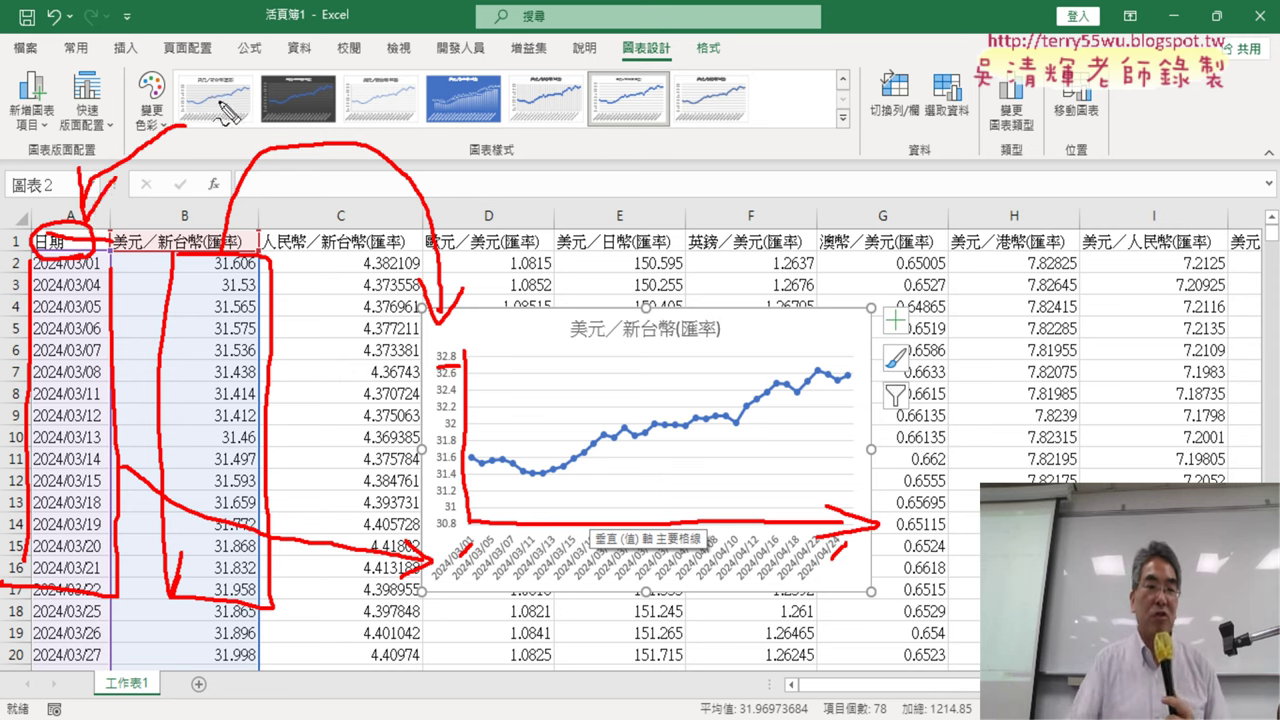
pyautogui.press('Escape')
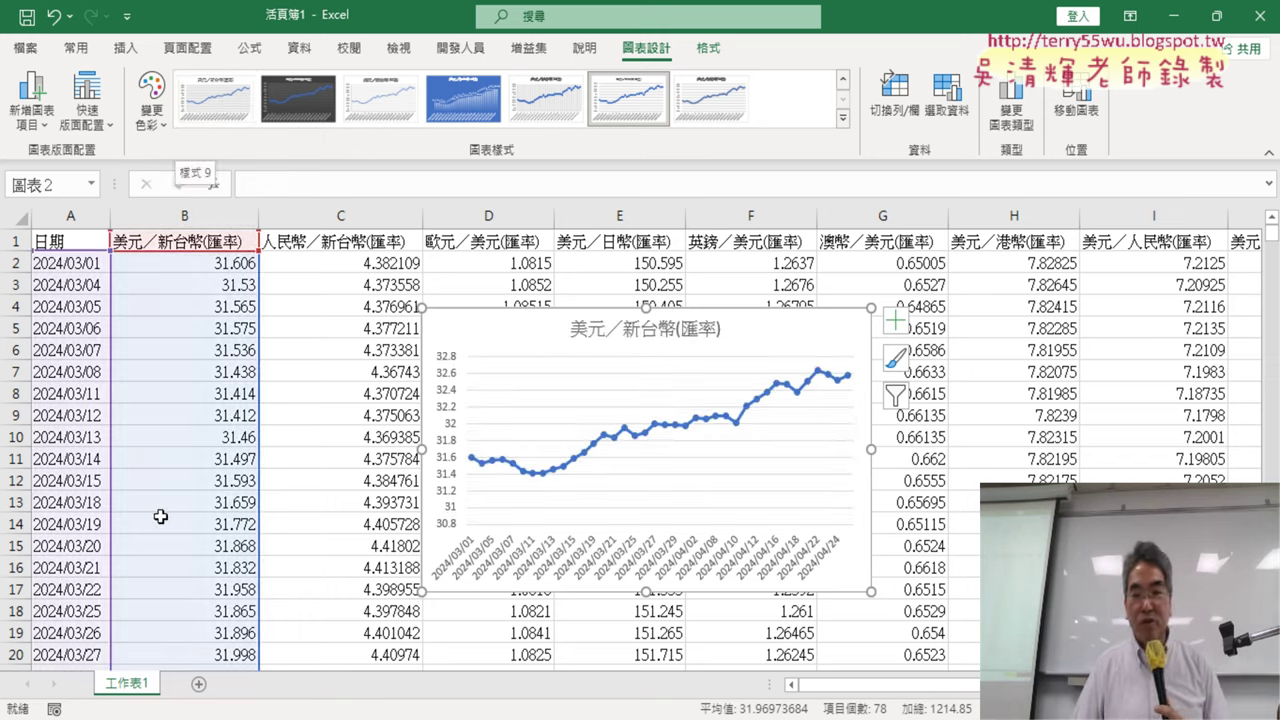
pyautogui.moveTo(570, 715)
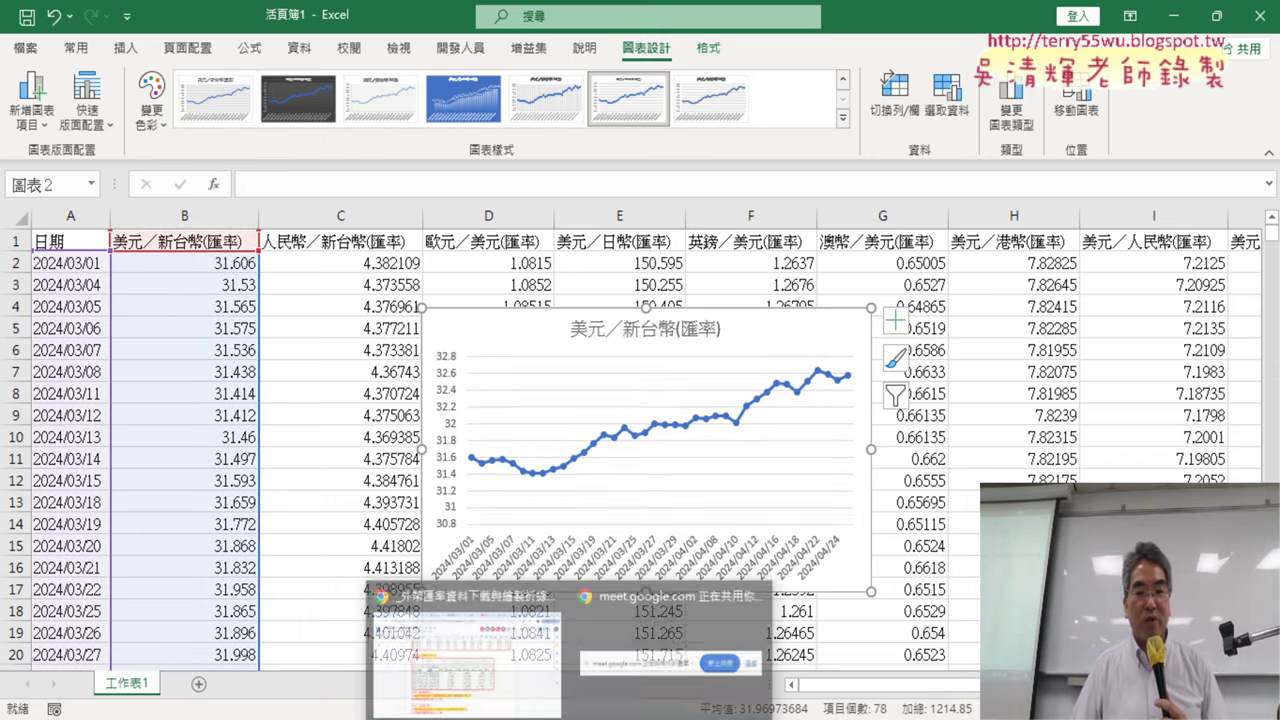
pyautogui.click(460, 635)
pyautogui.scroll(-1, 480, 448)
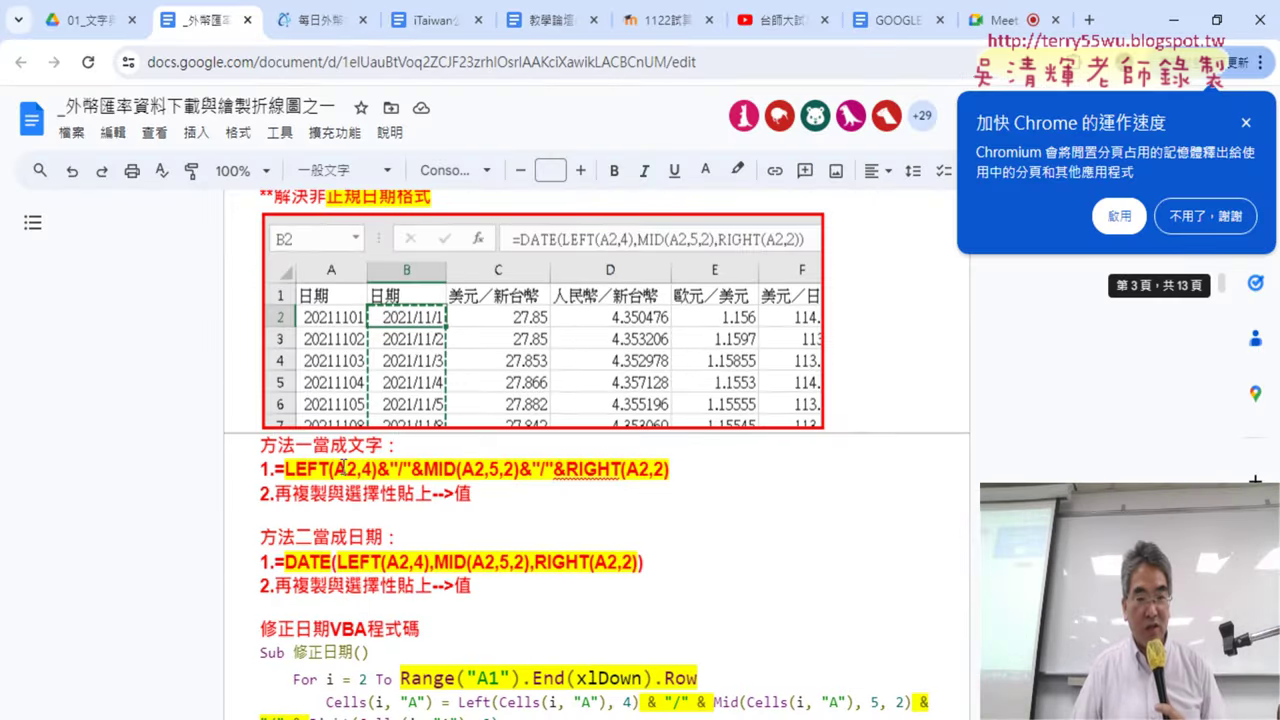
pyautogui.moveTo(283, 469); pyautogui.dragTo(810, 458)
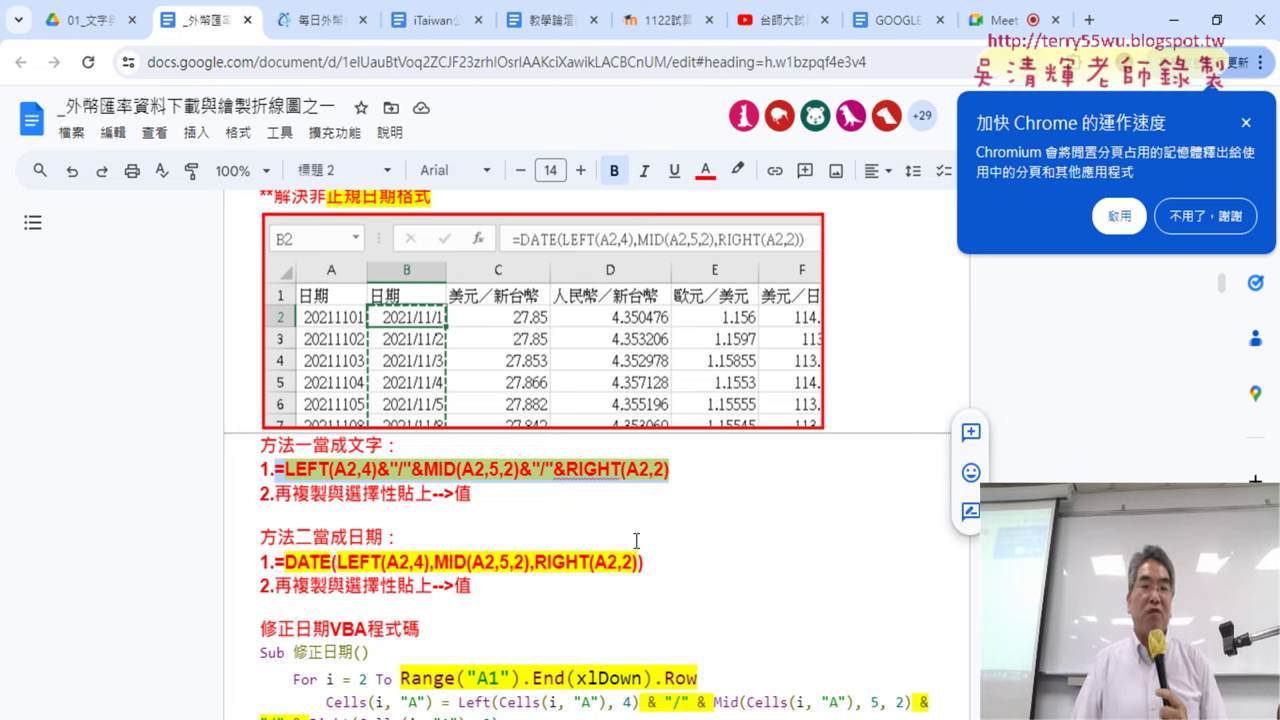
pyautogui.moveTo(349, 538); pyautogui.dragTo(383, 538)
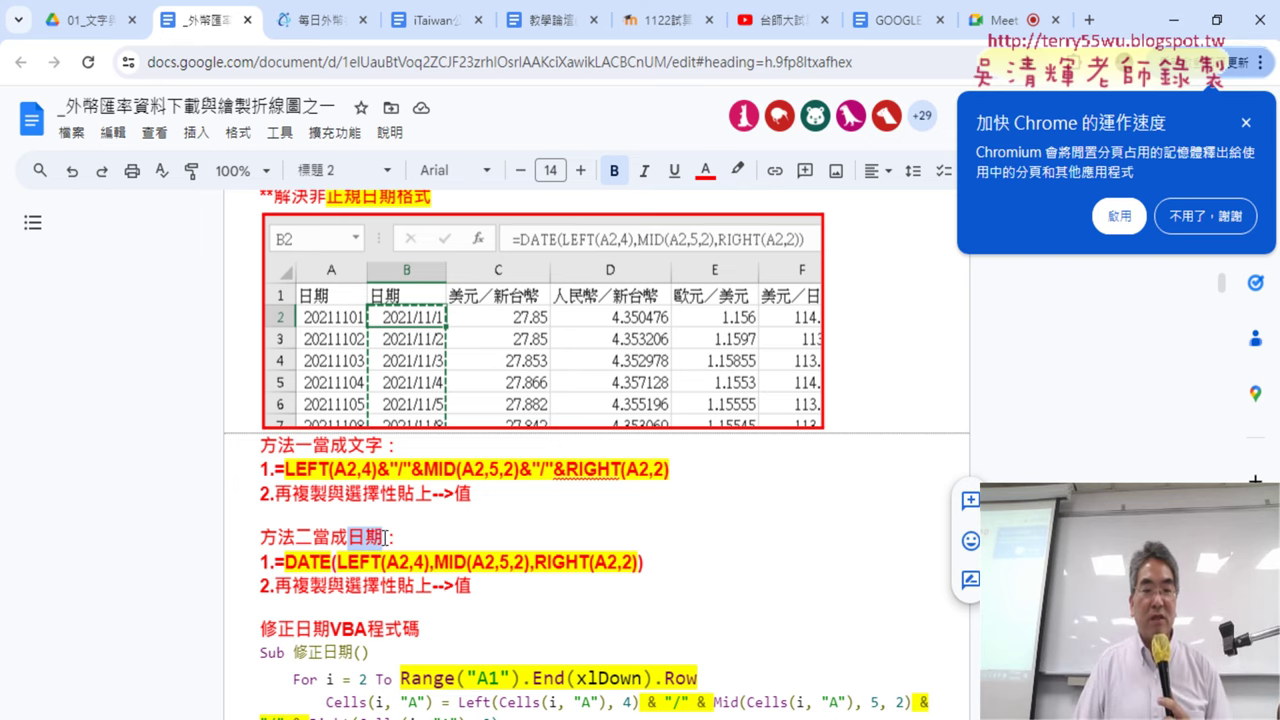
pyautogui.moveTo(286, 562); pyautogui.dragTo(331, 562)
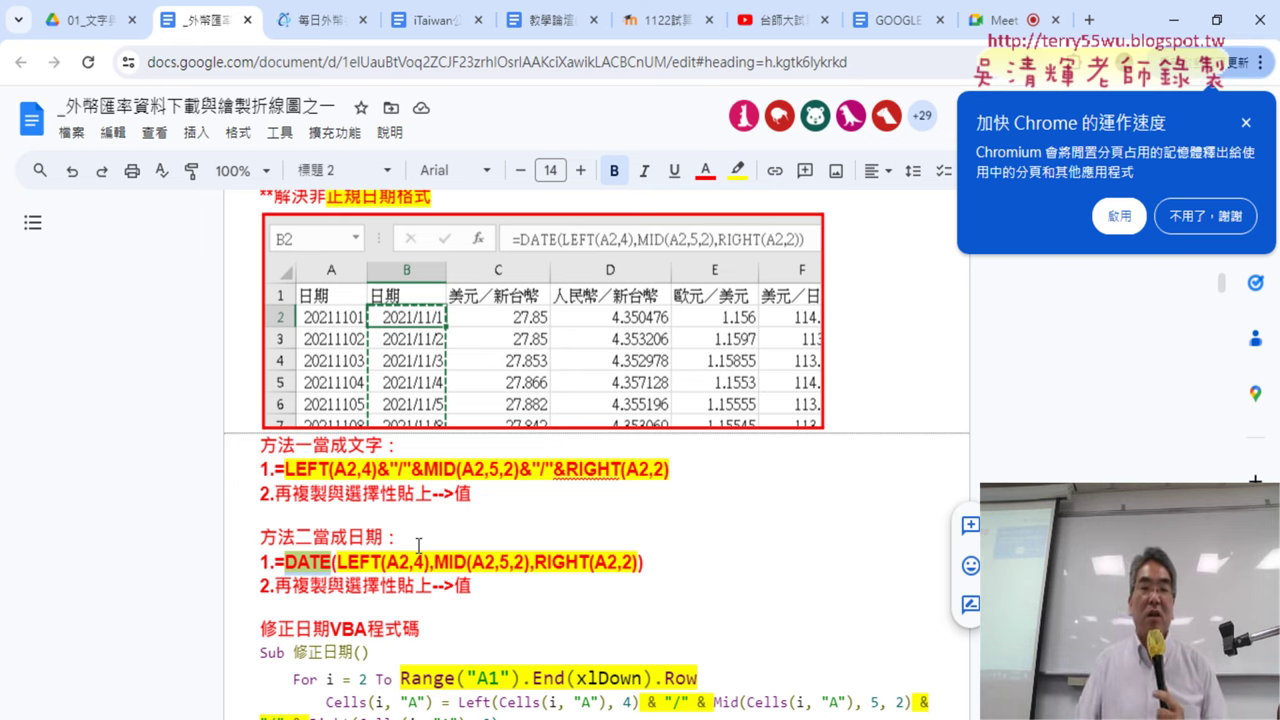
pyautogui.click(1177, 22)
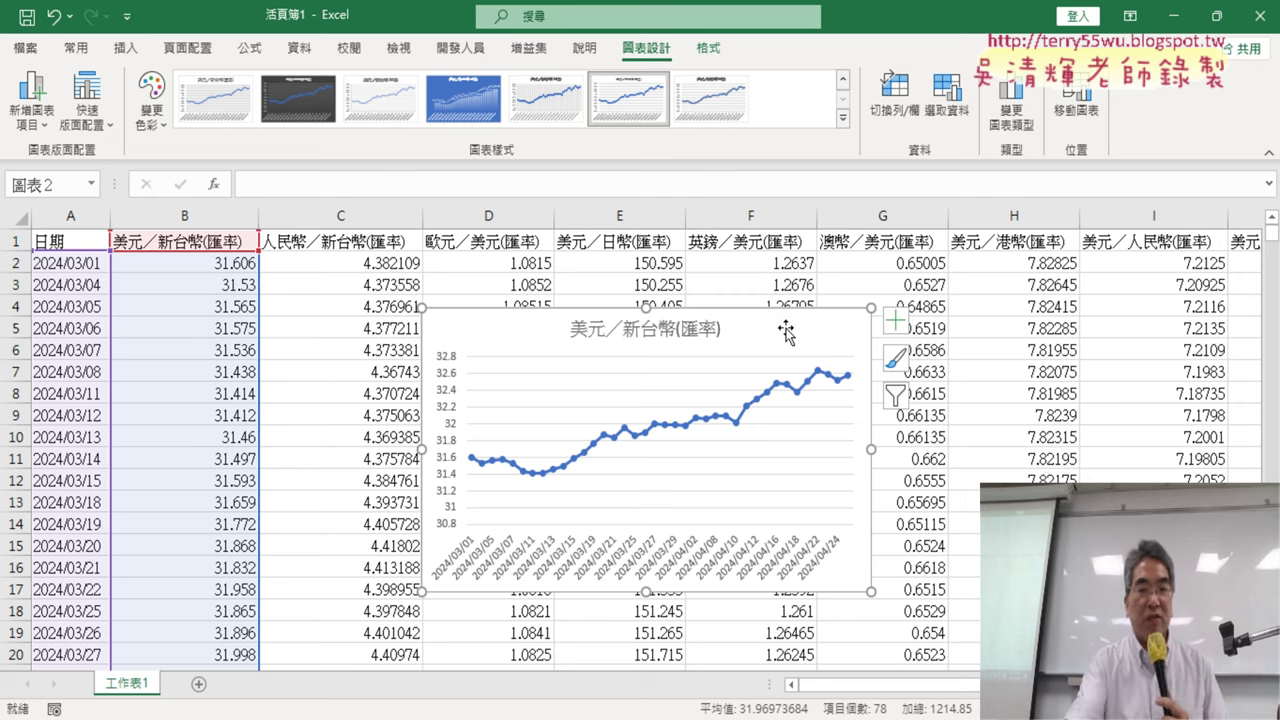
# - Delete the USD/TWD line chart and open the Visual Basic editor from the Developer tab
pyautogui.press('Delete')
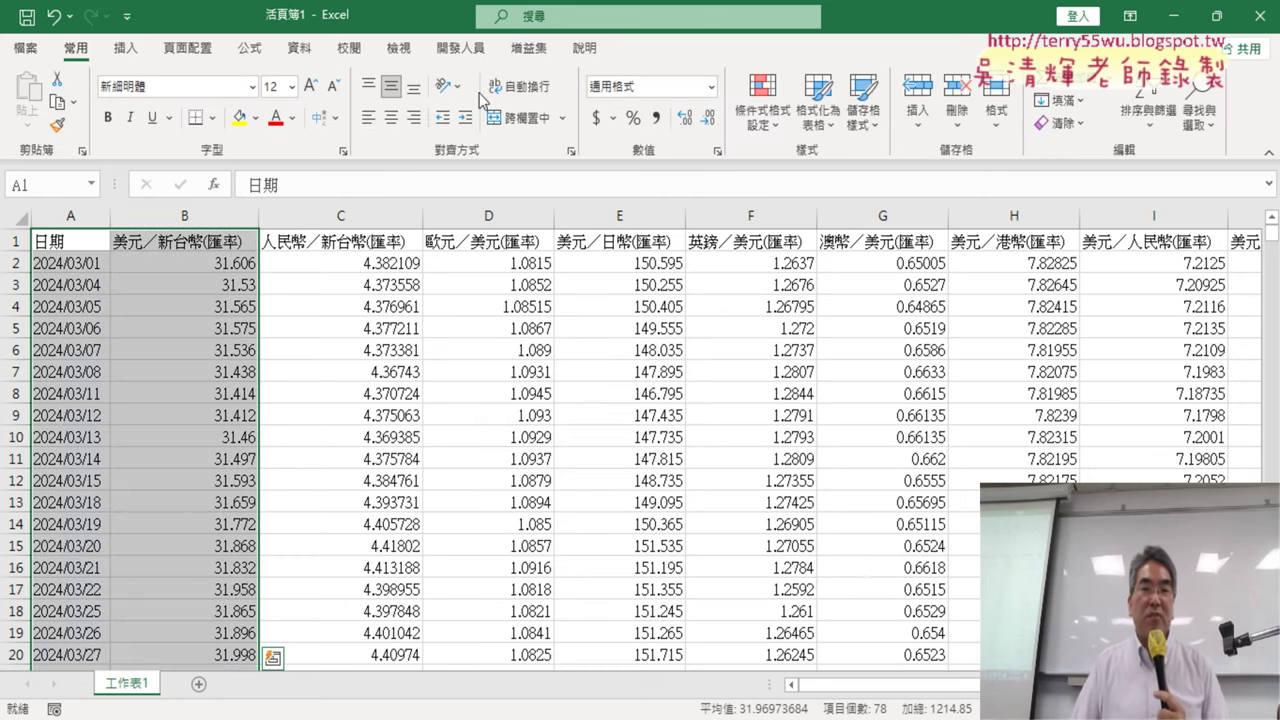
pyautogui.click(460, 47)
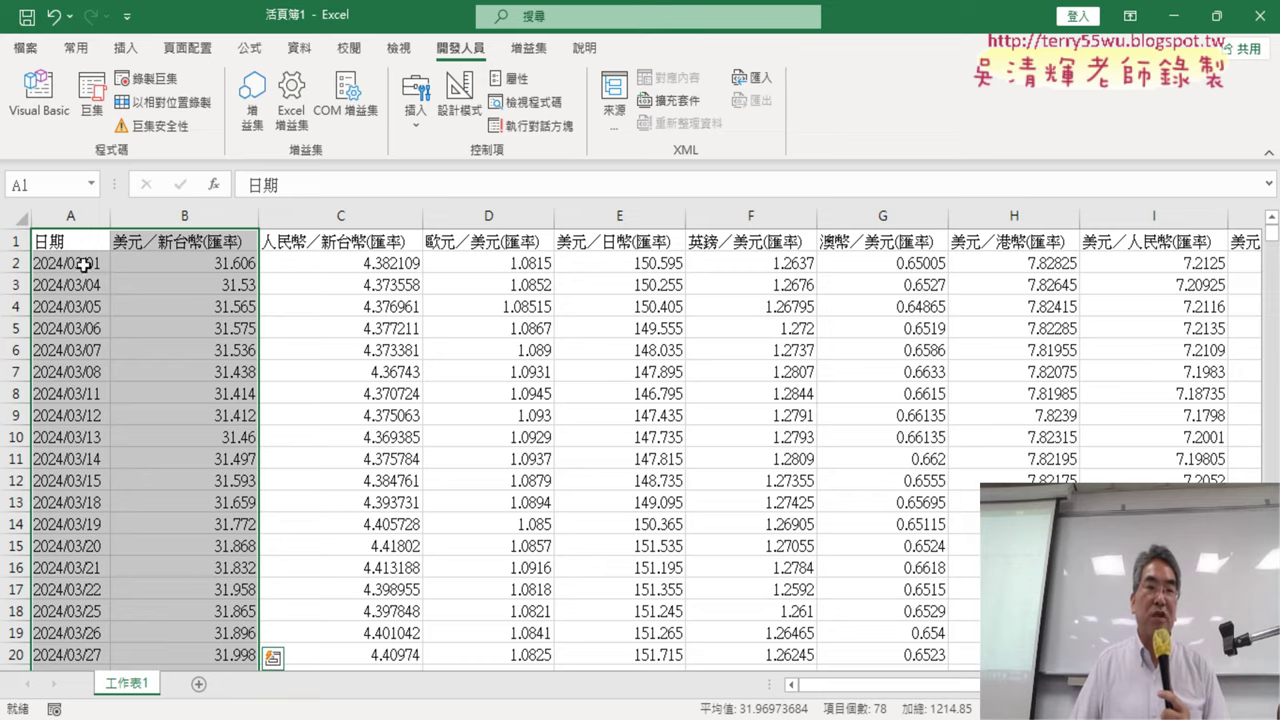
pyautogui.scroll(-7, 106, 343)
pyautogui.scroll(-1, 106, 343)
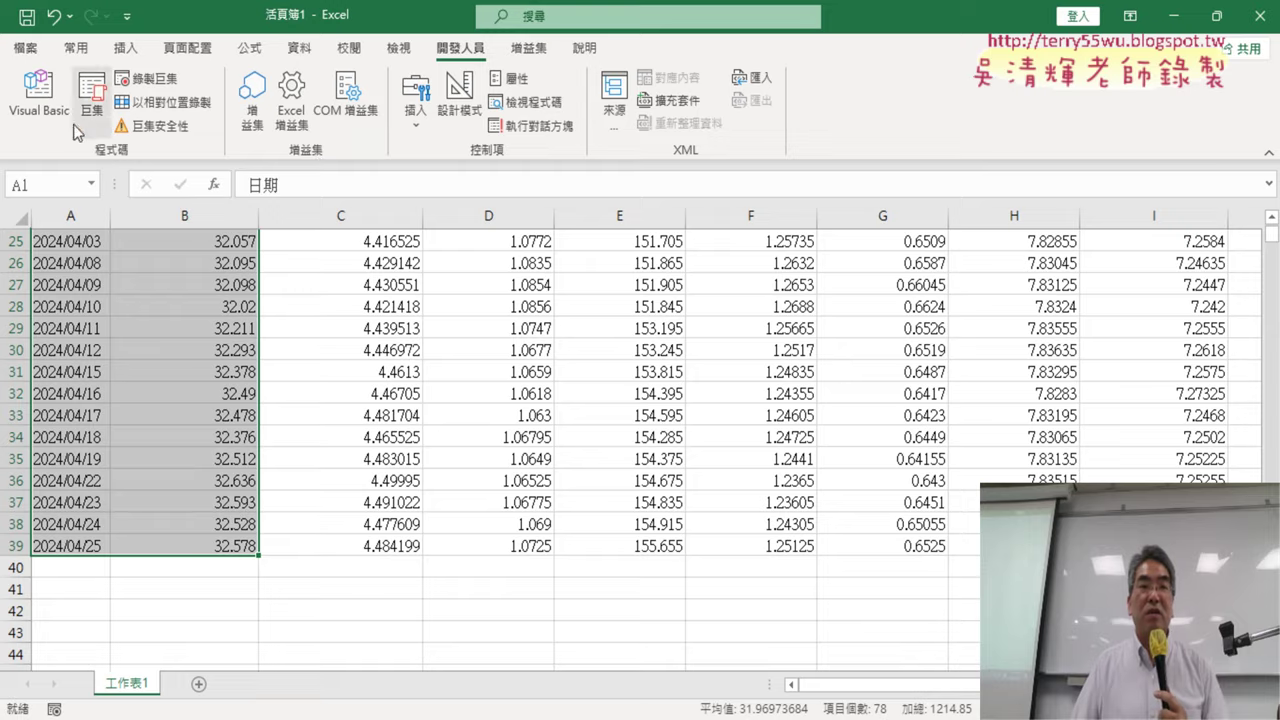
pyautogui.click(38, 95)
# - Highlight the Cells.Clear line and QueryTables block, then run the 匯率下載 macro to reload rates
pyautogui.click(492, 252)
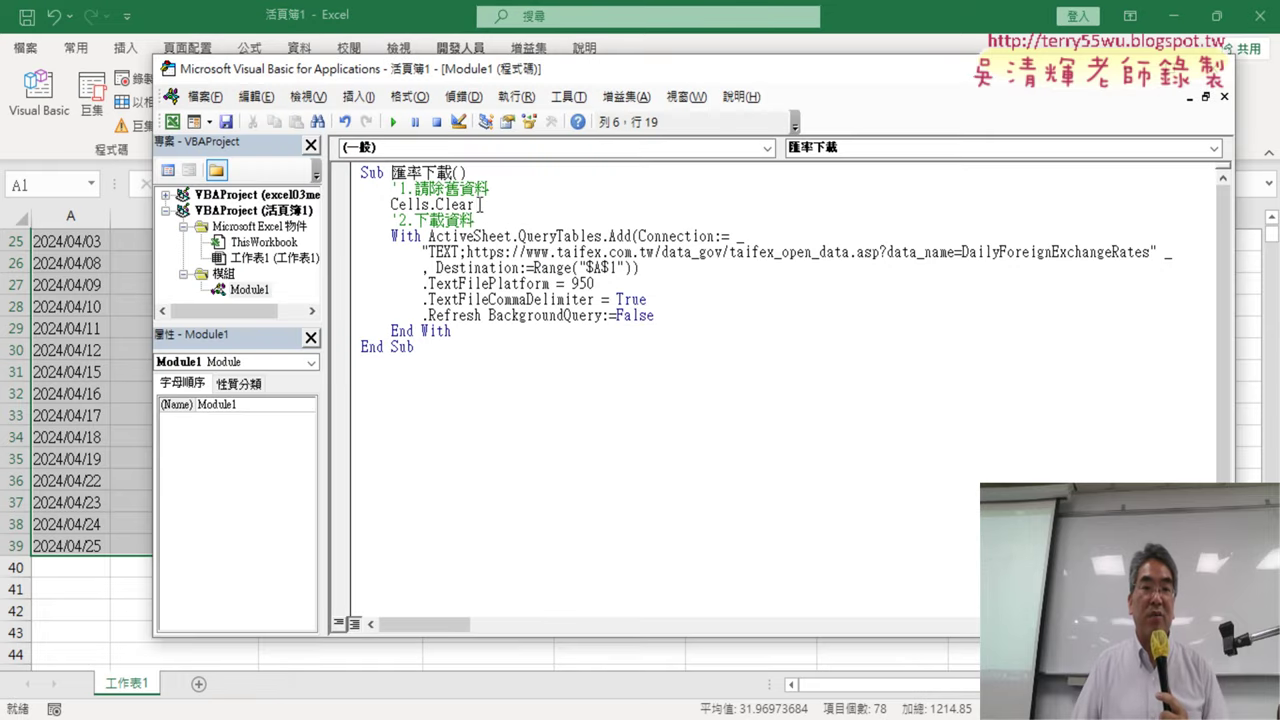
pyautogui.moveTo(480, 204); pyautogui.dragTo(355, 203)
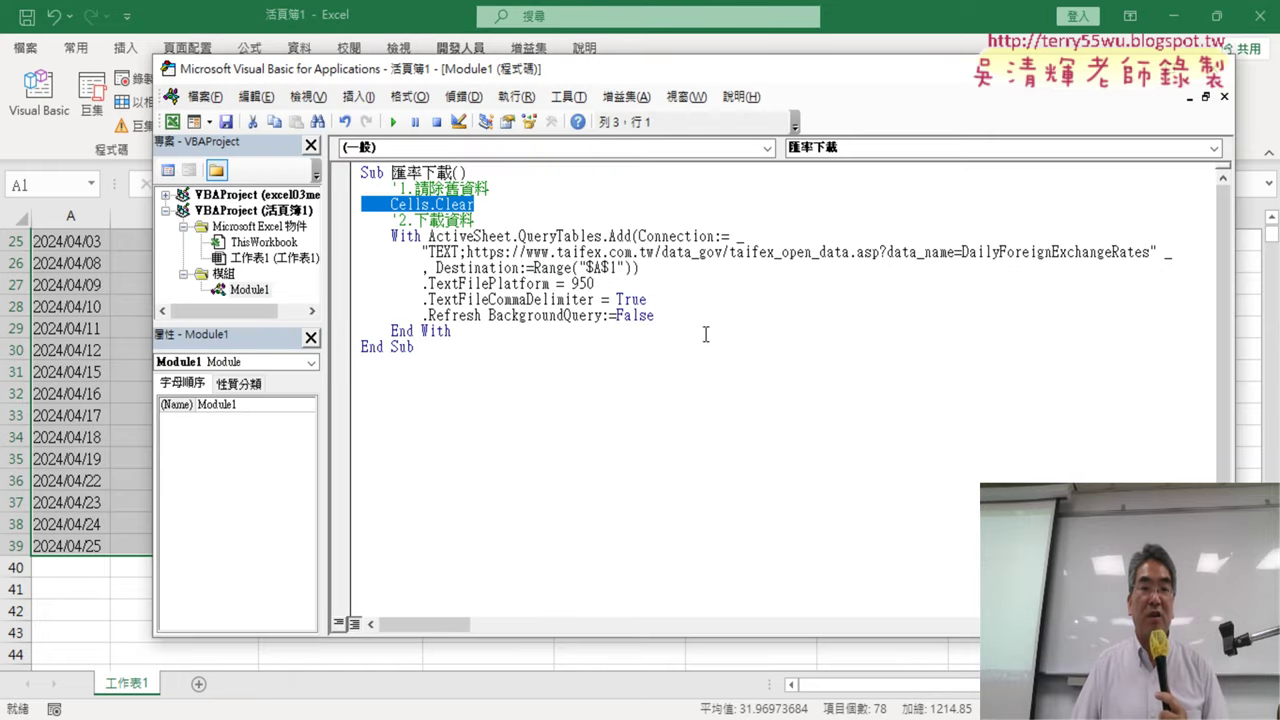
pyautogui.moveTo(610, 333); pyautogui.dragTo(350, 238)
pyautogui.click(557, 268)
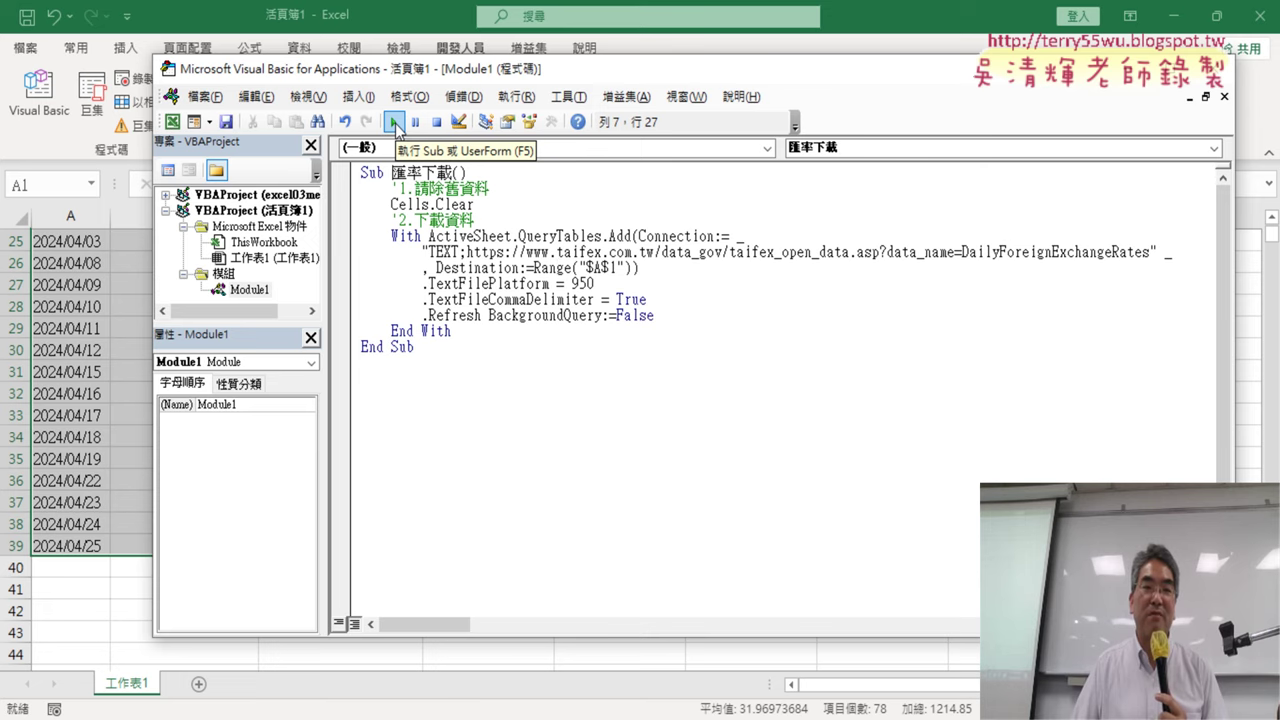
pyautogui.click(395, 121)
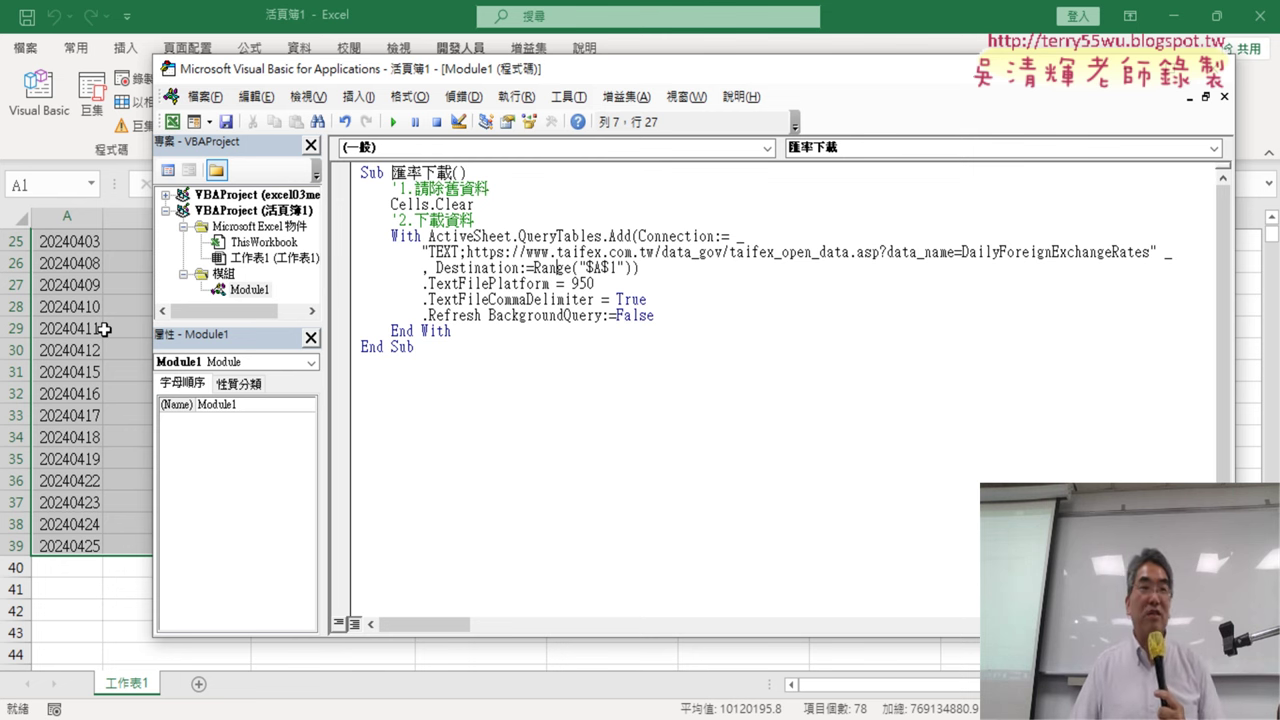
# - Inspect the reloaded date column A and USD/TWD column B, then reopen the Visual Basic editor
pyautogui.click(87, 372)
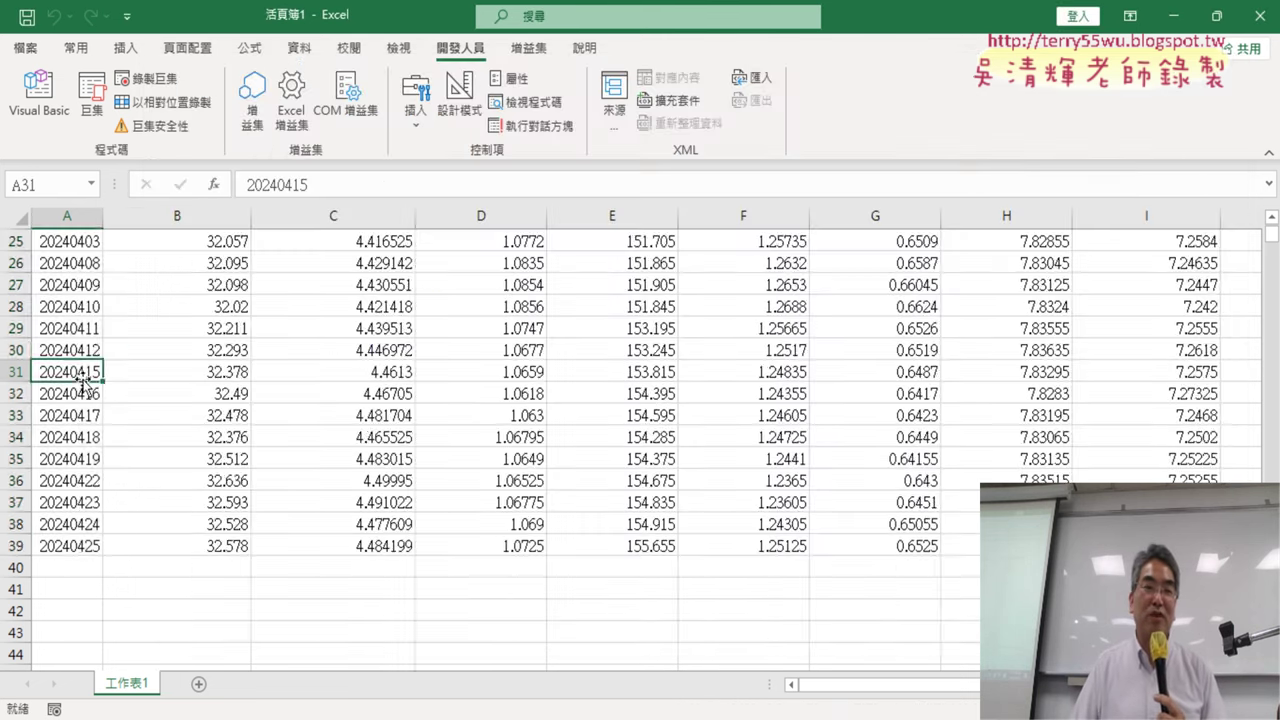
pyautogui.scroll(4, 87, 373)
pyautogui.scroll(4, 87, 373)
pyautogui.click(81, 216)
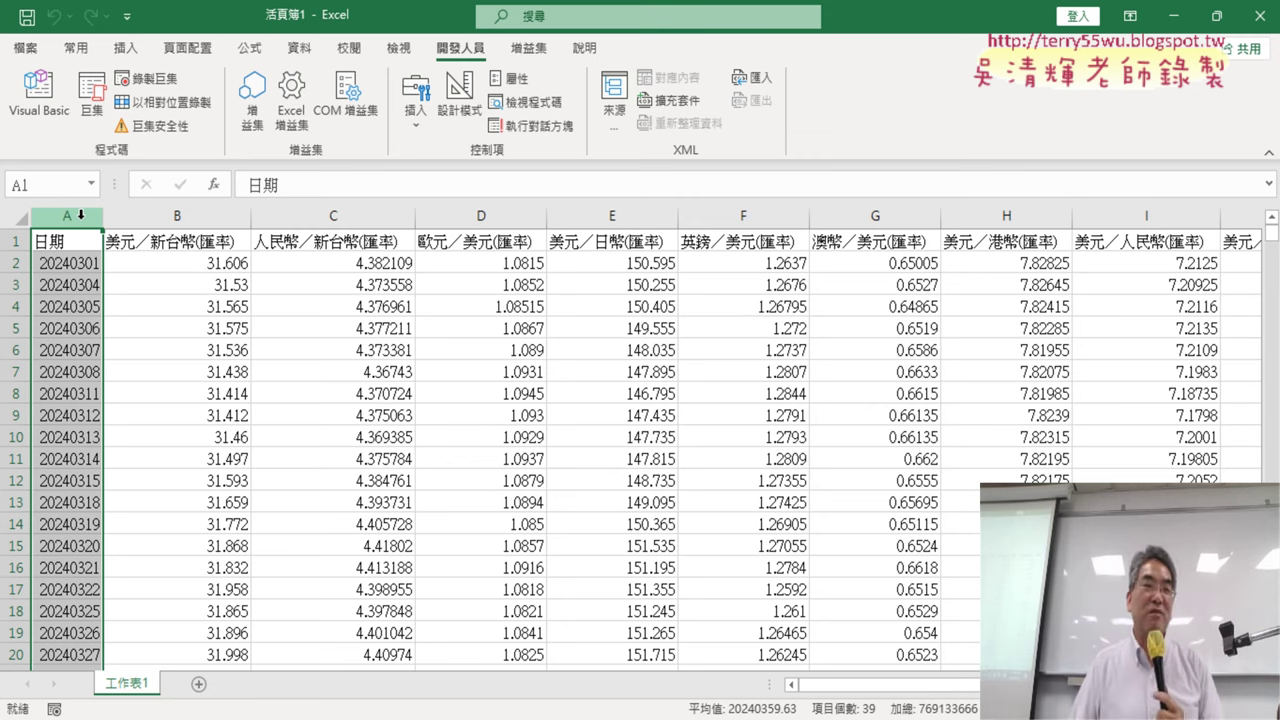
pyautogui.rightClick(174, 226)
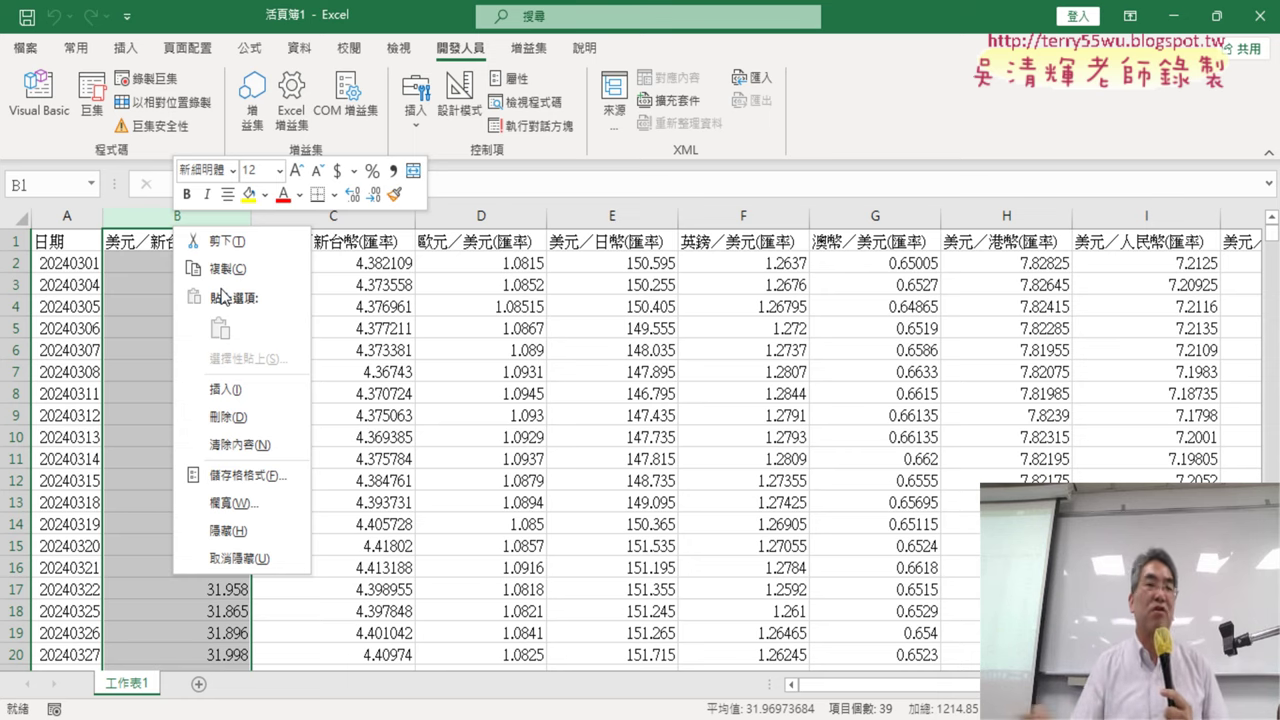
pyautogui.press('Escape')
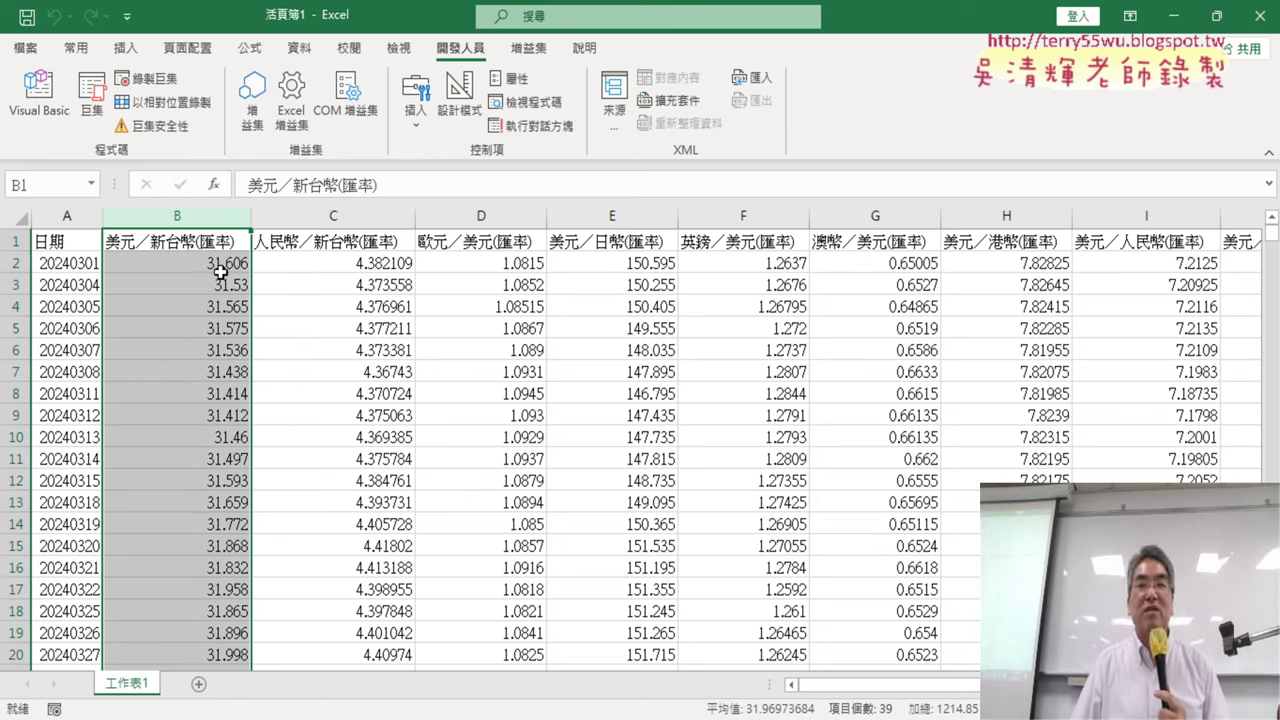
pyautogui.click(39, 95)
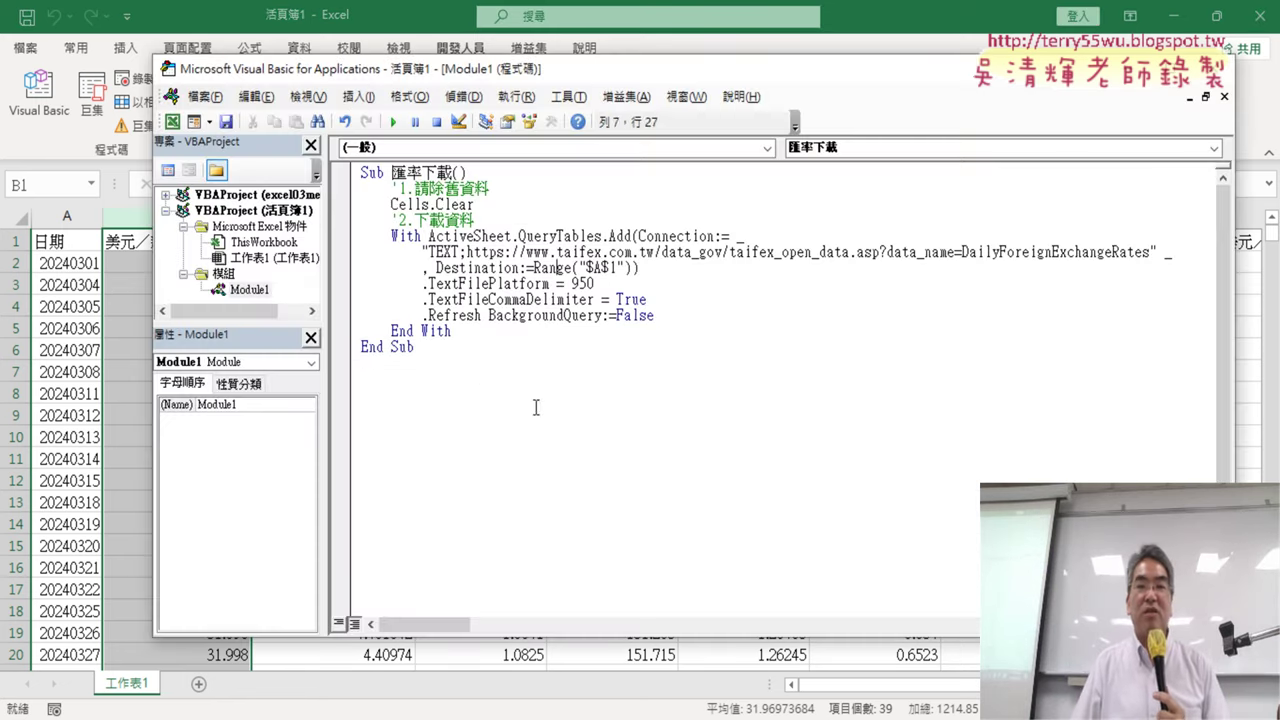
# - Highlight Sub at the macro's start, then switch to the Google Docs lesson notes in Chrome
pyautogui.click(389, 372)
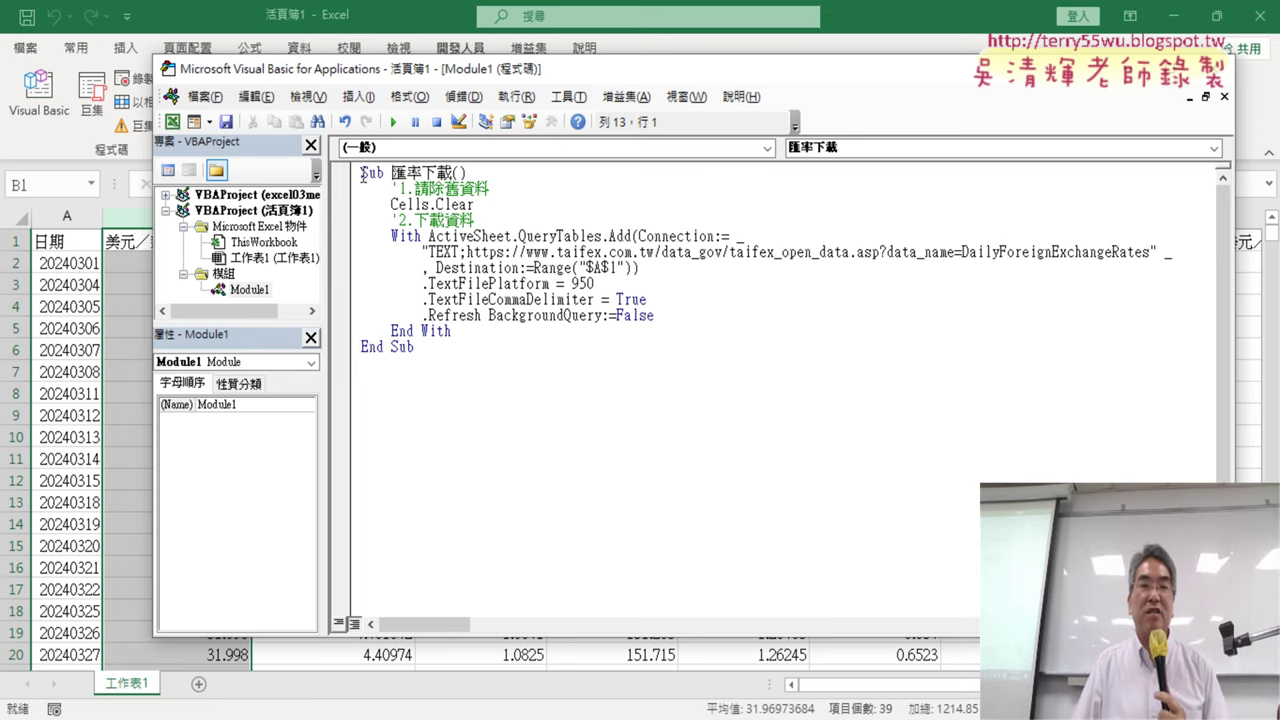
pyautogui.moveTo(363, 174); pyautogui.dragTo(379, 177)
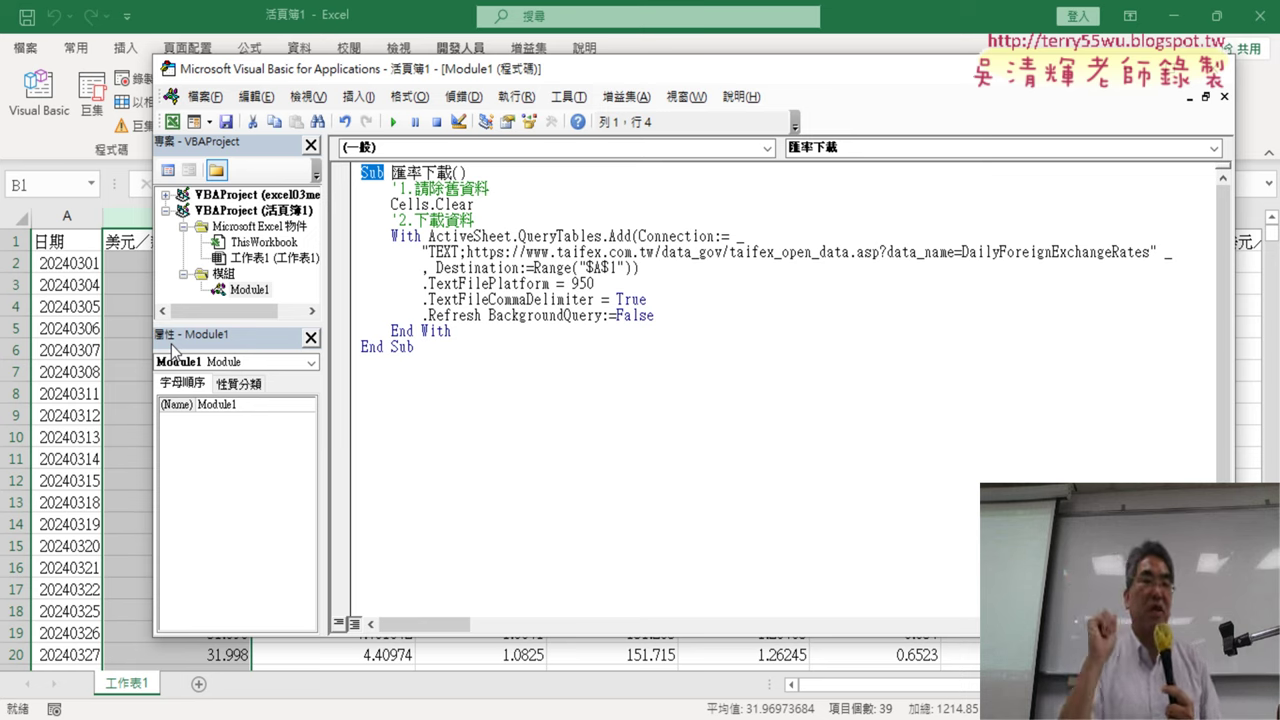
pyautogui.click(570, 718)
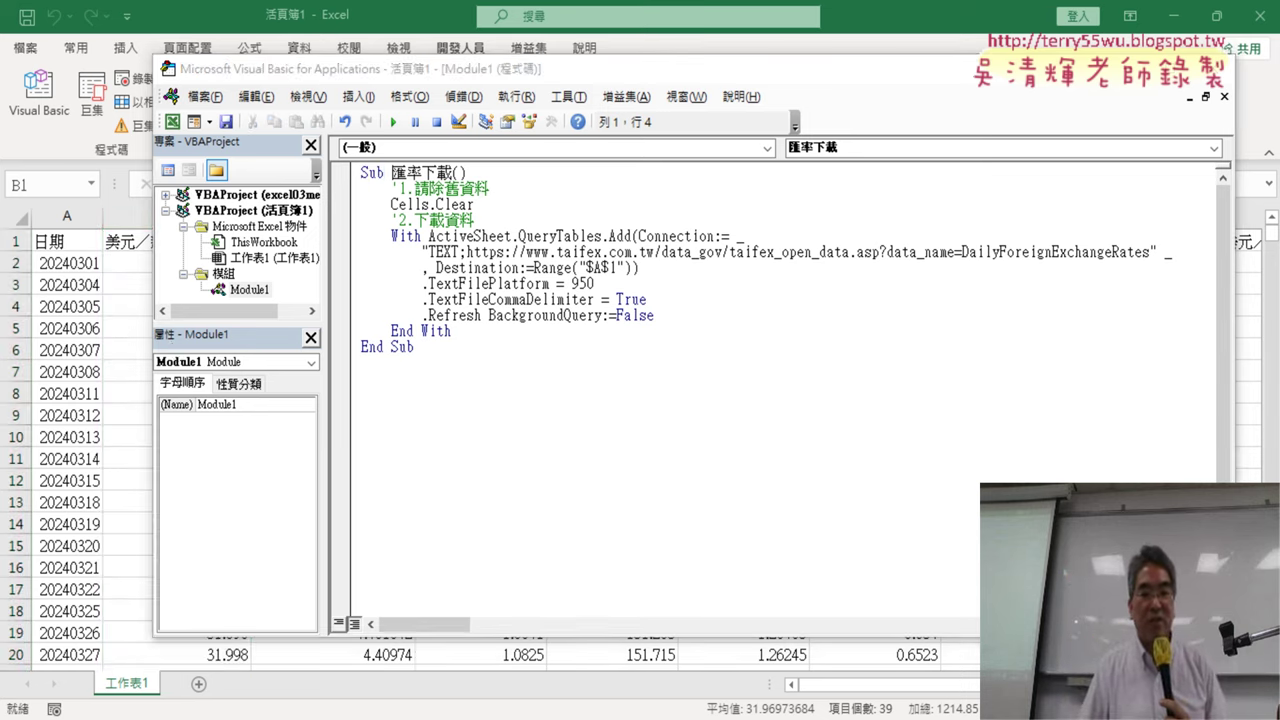
pyautogui.click(520, 680)
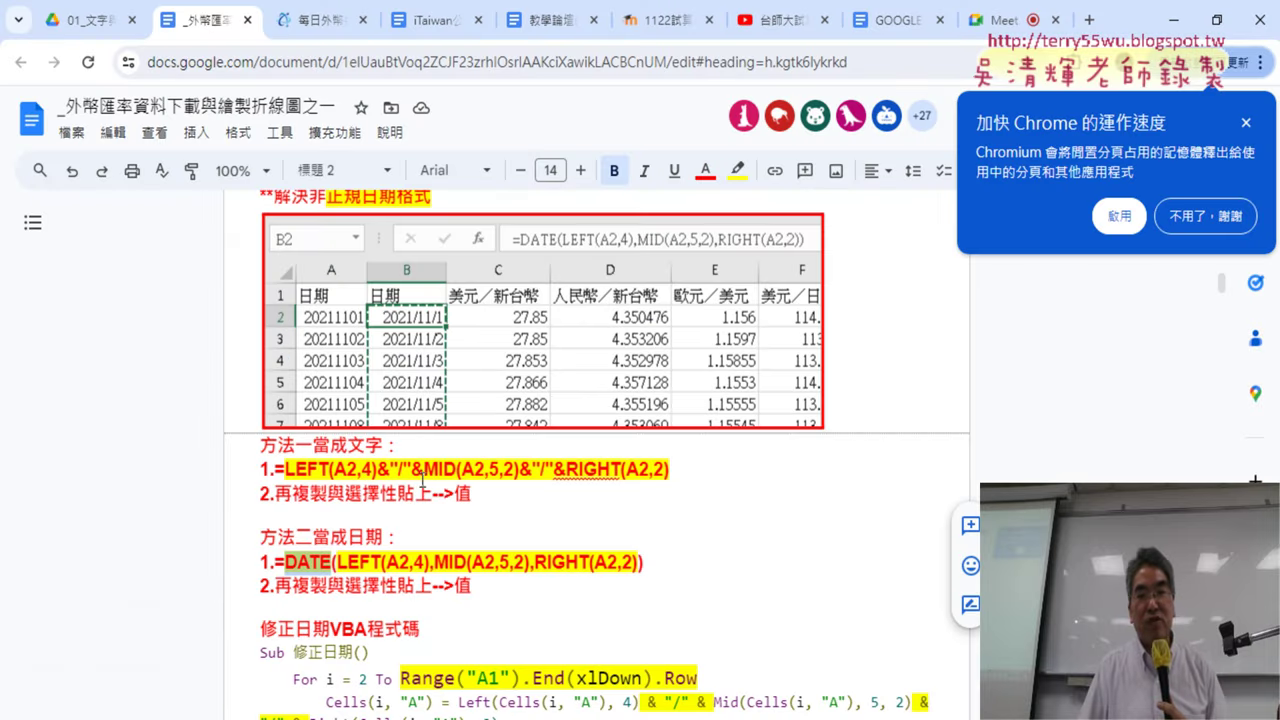
pyautogui.moveTo(648, 468); pyautogui.dragTo(279, 470)
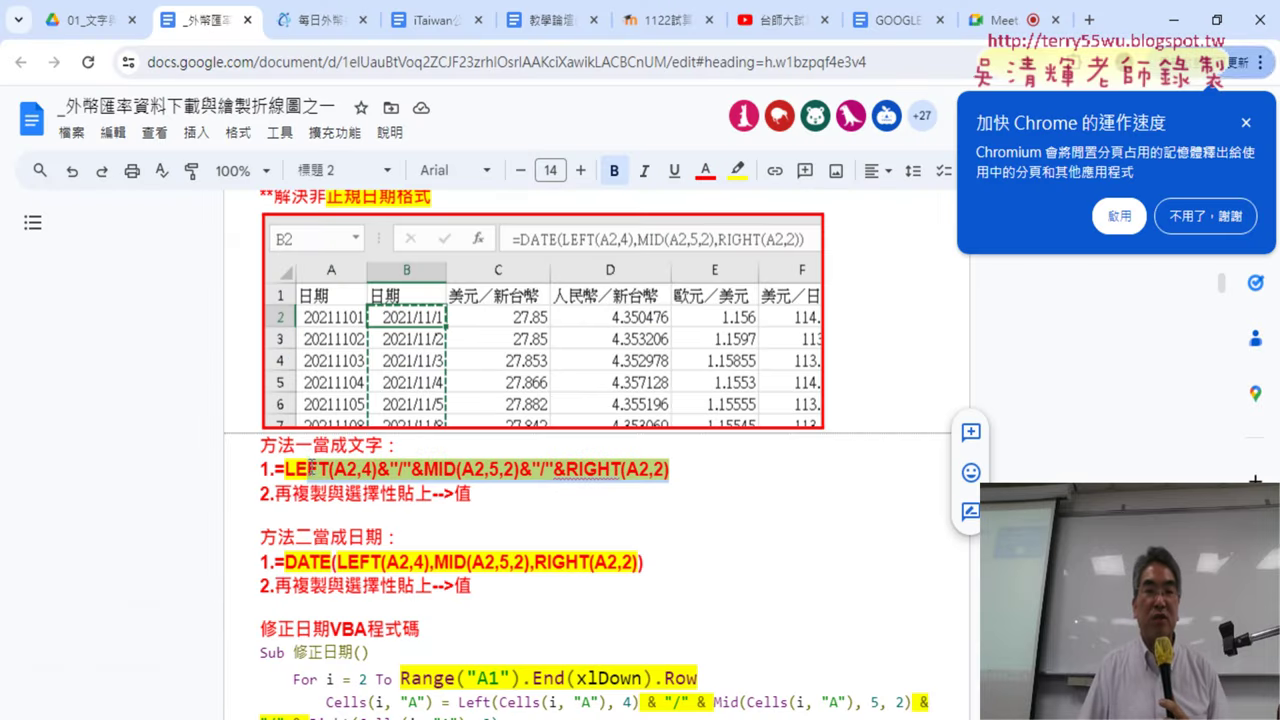